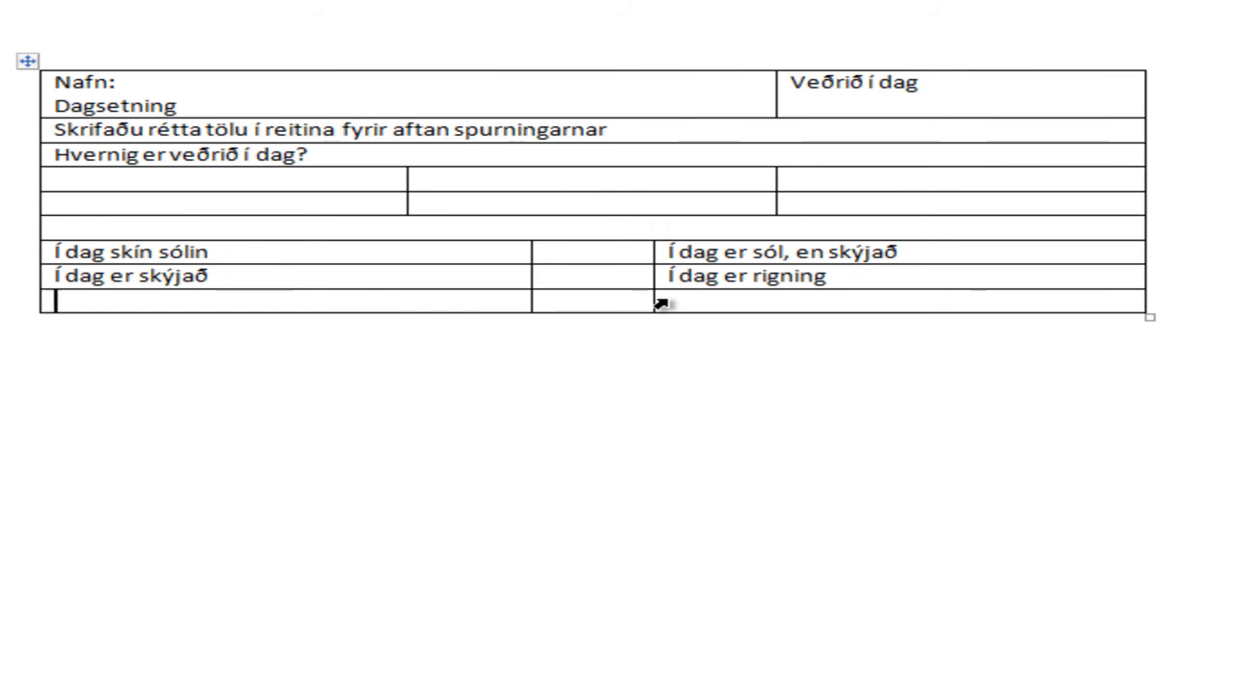
# Step: Fill the table's last row with "Í dag er éljagangur" in the first cell and "Í dag er snjókoma" in the third
pyautogui.write('Í dag er élja')
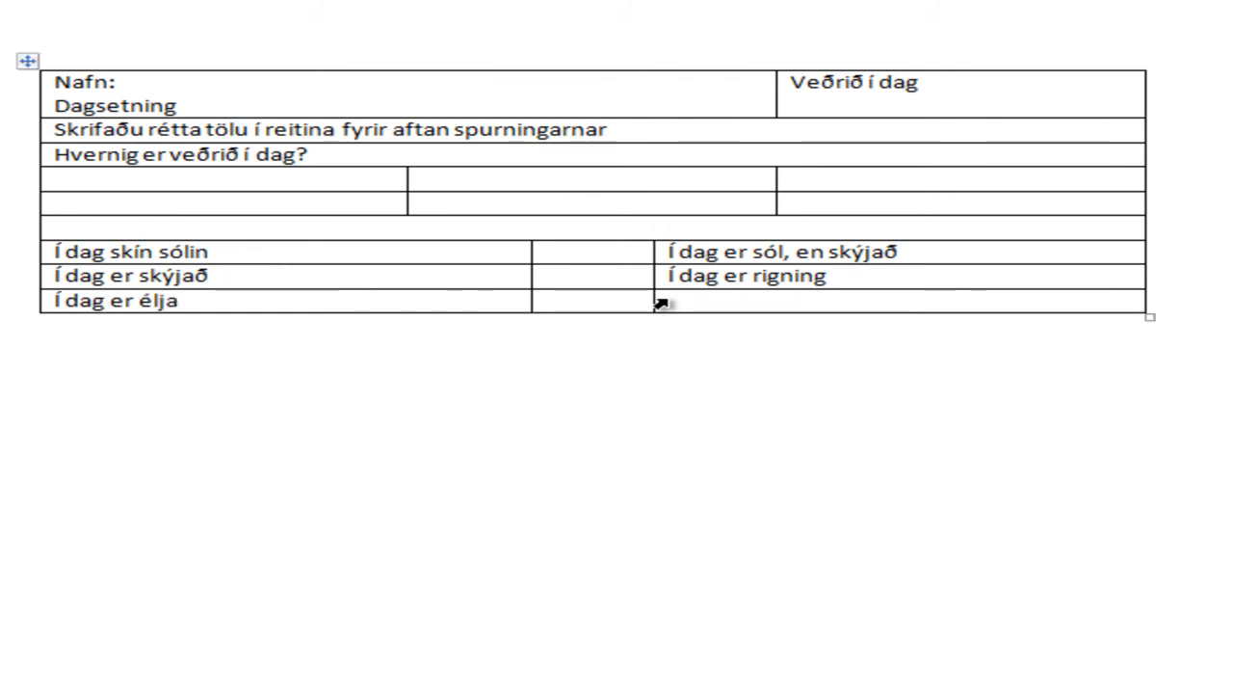
pyautogui.write('gangu')
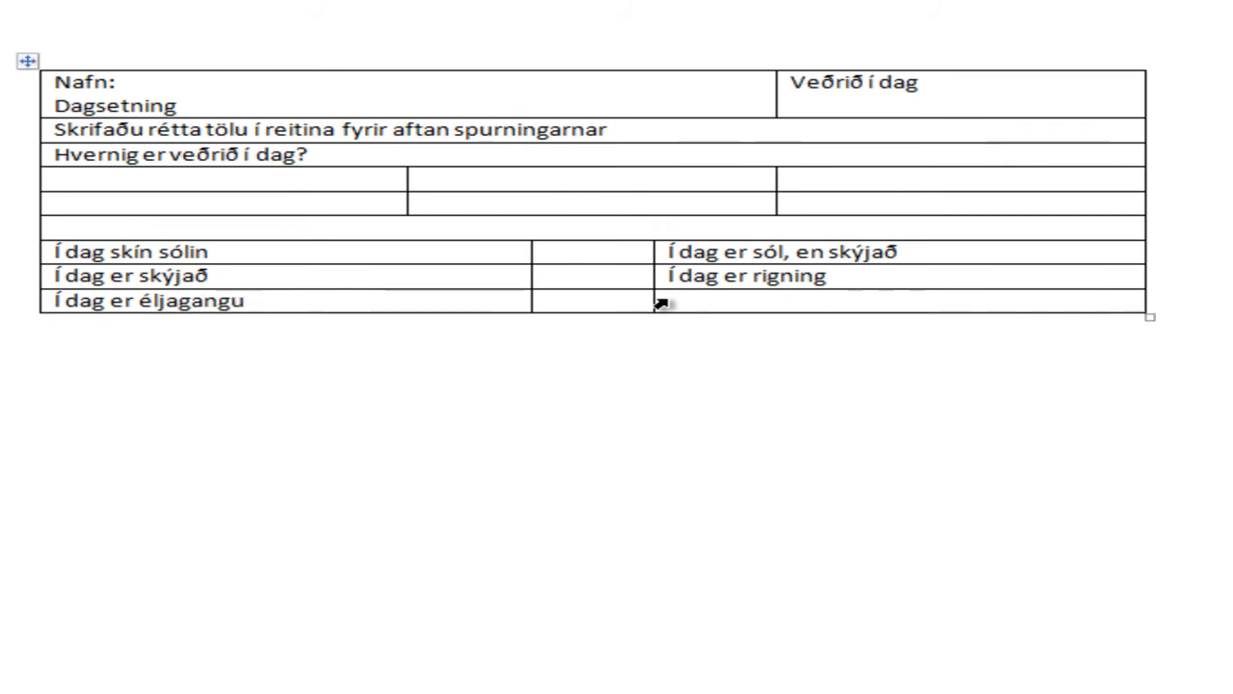
pyautogui.write('r')
pyautogui.press('Tab')
pyautogui.press('Tab')
pyautogui.write('Í dag er snjókoma')
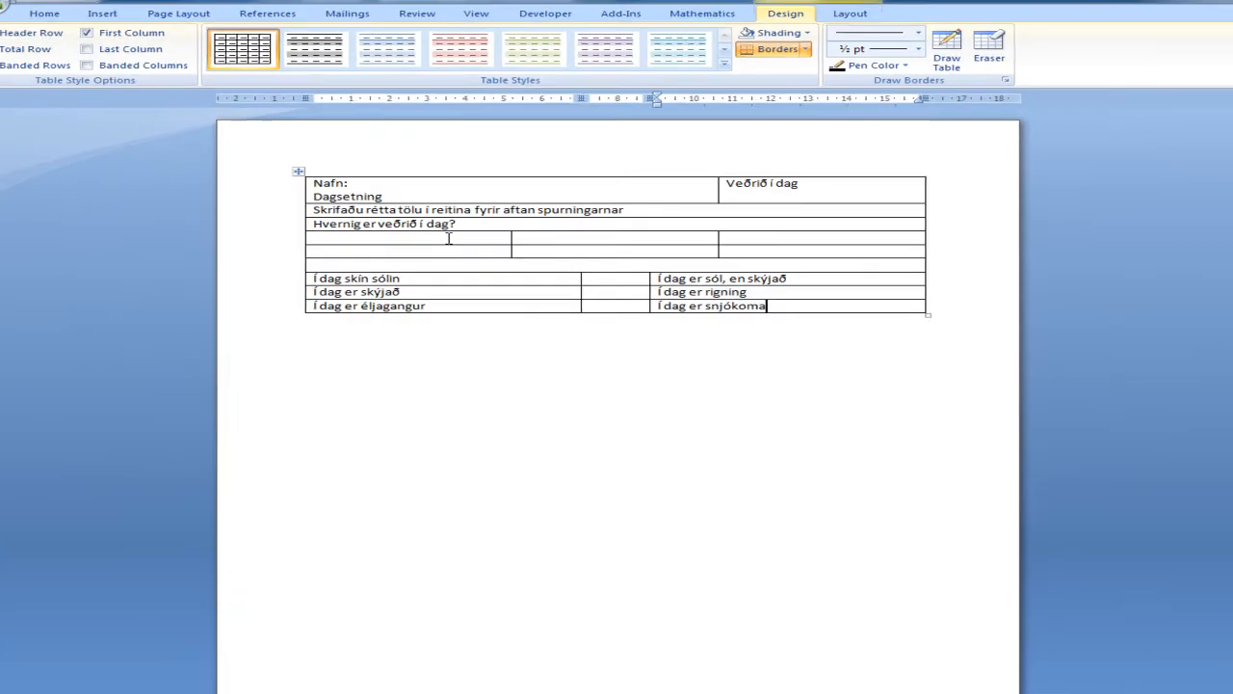
# Step: Place the insertion point in the first empty cell below "Hvernig er veðrið í dag?" and open the clip art search
pyautogui.click(291, 179)
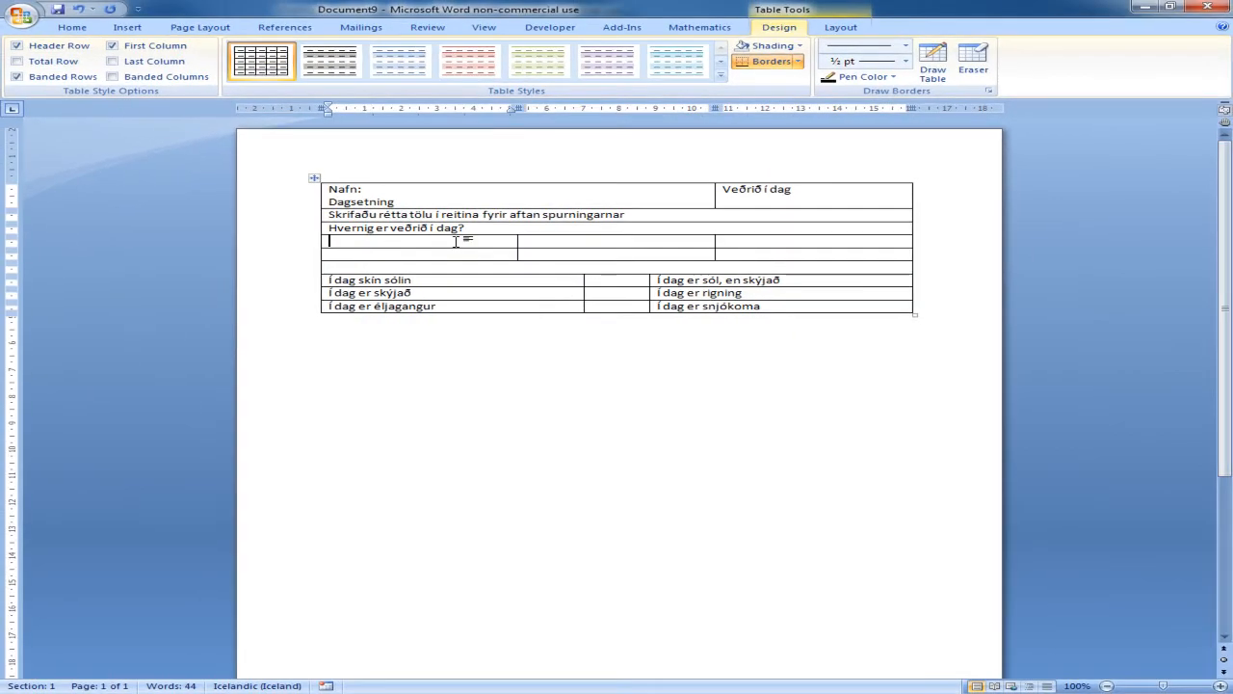
pyautogui.click(125, 29)
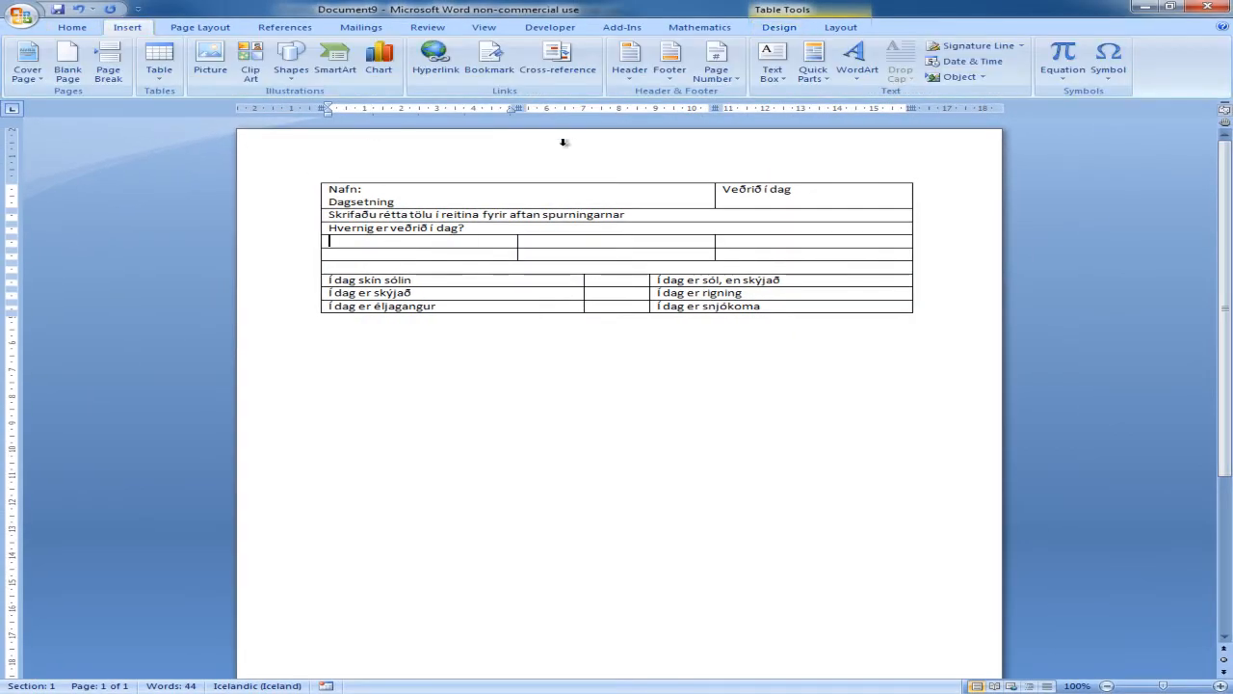
pyautogui.click(249, 62)
pyautogui.moveTo(1216, 262)
pyautogui.mouseDown()
pyautogui.moveTo(1223, 279)
pyautogui.moveTo(1210, 247)
pyautogui.mouseUp()
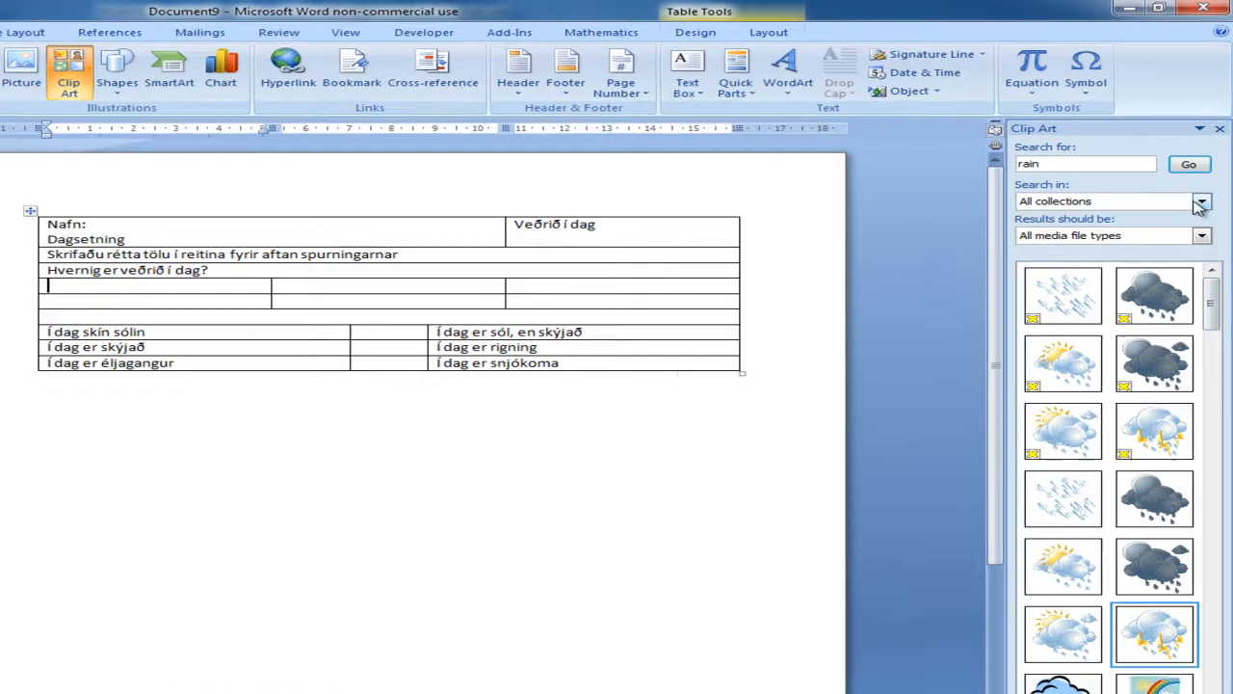
# Step: Limit the clip art search to the Veðrið collection and list all its clips by searching without a keyword
pyautogui.click(1202, 201)
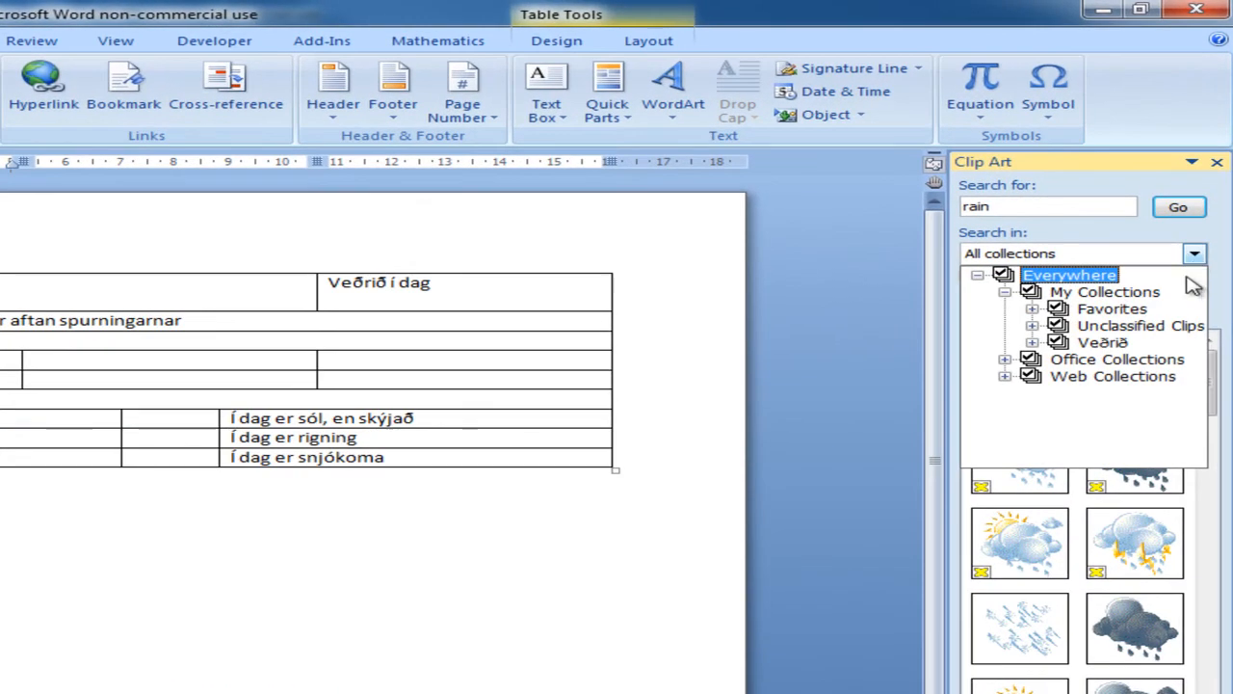
pyautogui.click(1003, 275)
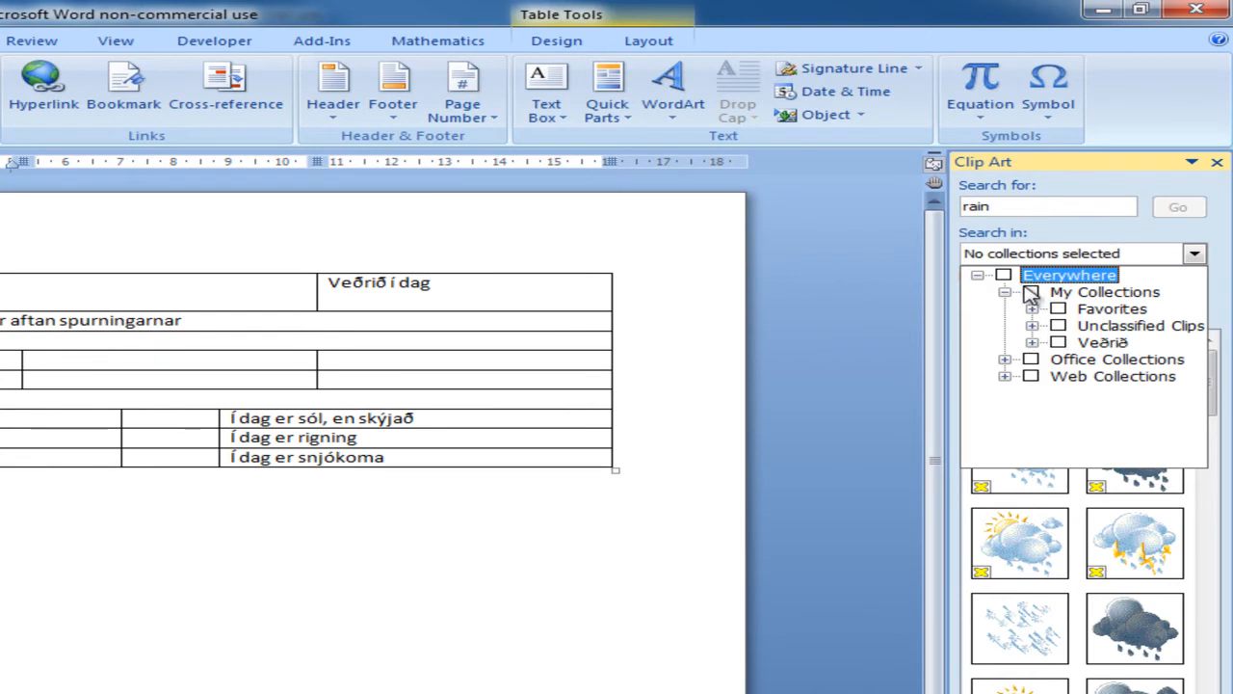
pyautogui.click(1058, 342)
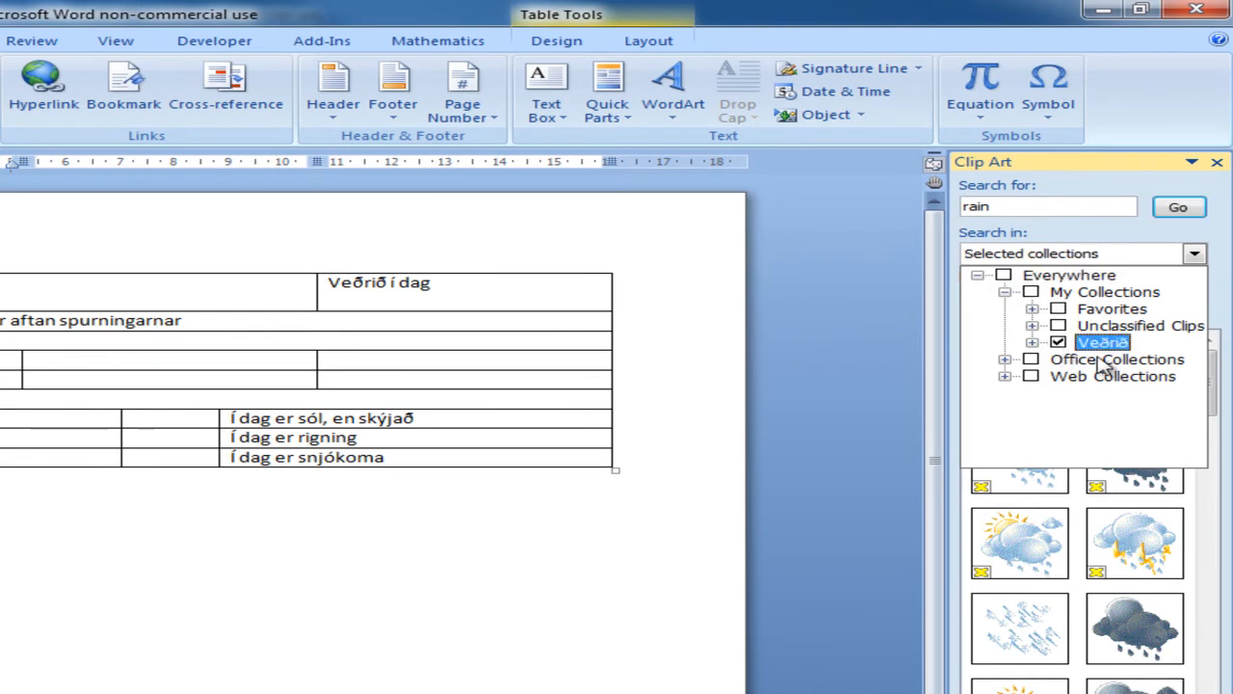
pyautogui.click(1177, 207)
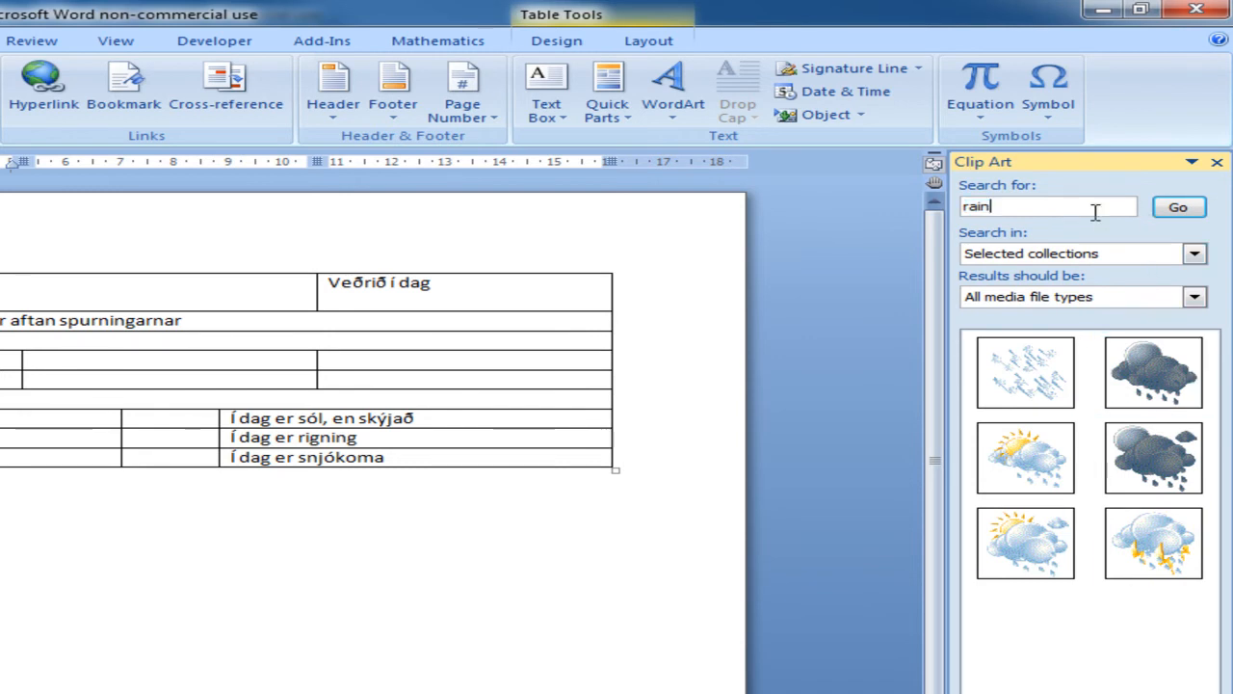
pyautogui.press('BackSpace')
pyautogui.press('Return')
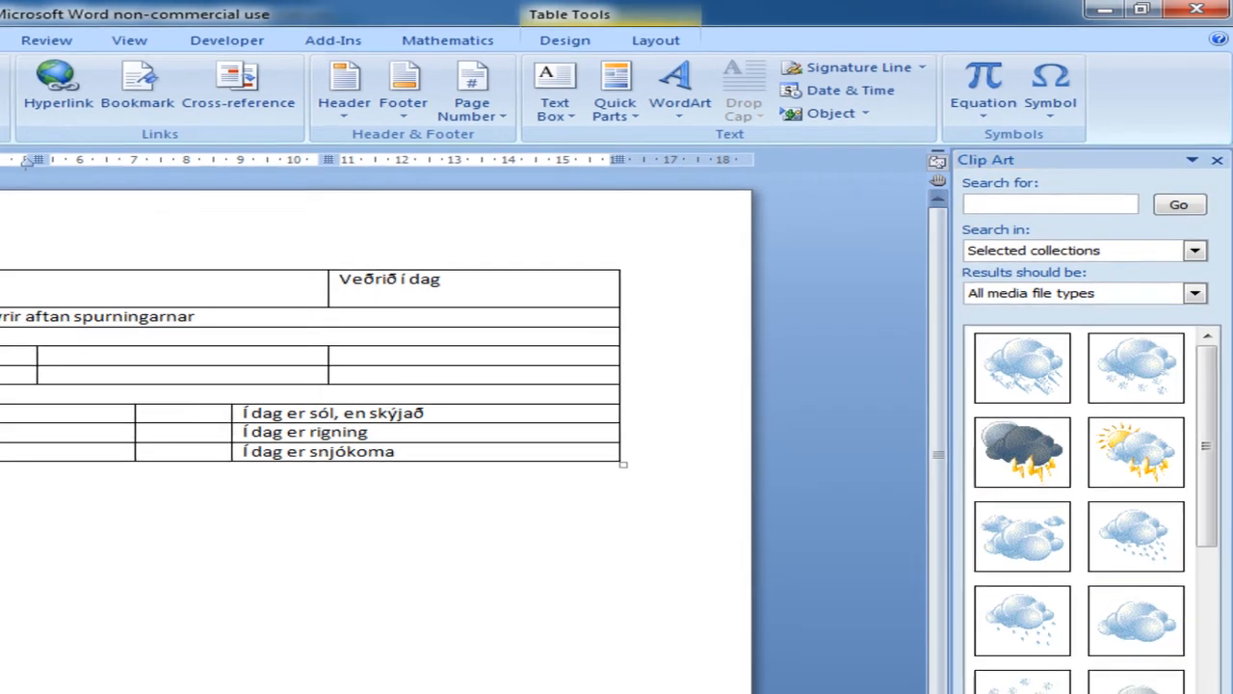
# Step: Insert the sun, the sun with clouds and the light cloud clips into the three cells of the upper picture row
pyautogui.moveTo(1146, 669); pyautogui.dragTo(215, 306)
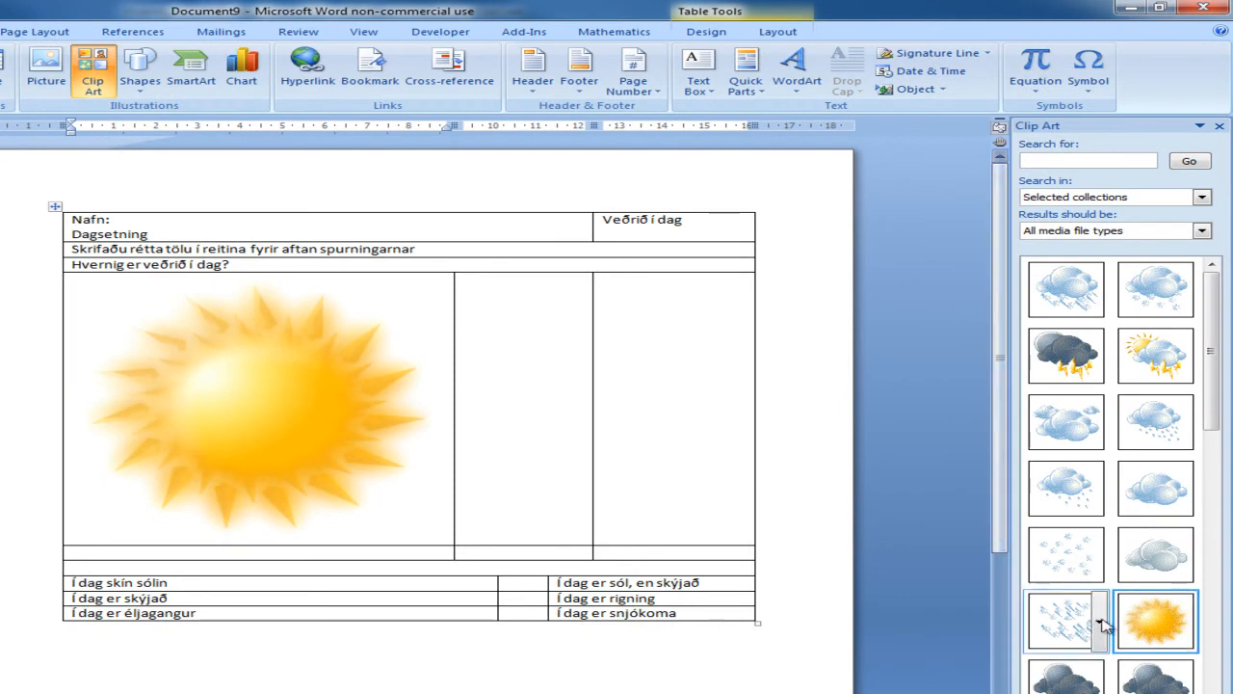
pyautogui.moveTo(1211, 387); pyautogui.dragTo(503, 390)
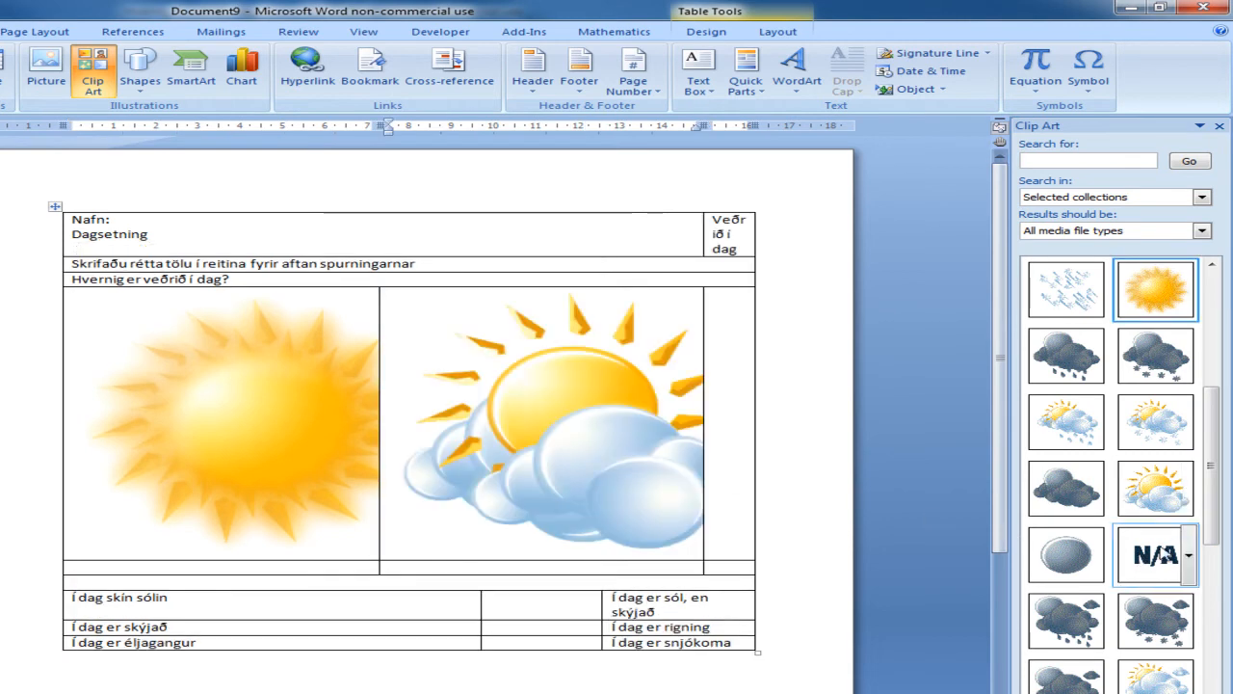
pyautogui.moveTo(1214, 515); pyautogui.dragTo(1214, 472)
pyautogui.moveTo(817, 361); pyautogui.dragTo(732, 366)
# Step: Shrink the upper row's sun, sun-with-clouds and cloud pictures proportionally, the last two to about 5.6 cm and 4.3 cm
pyautogui.click(217, 395)
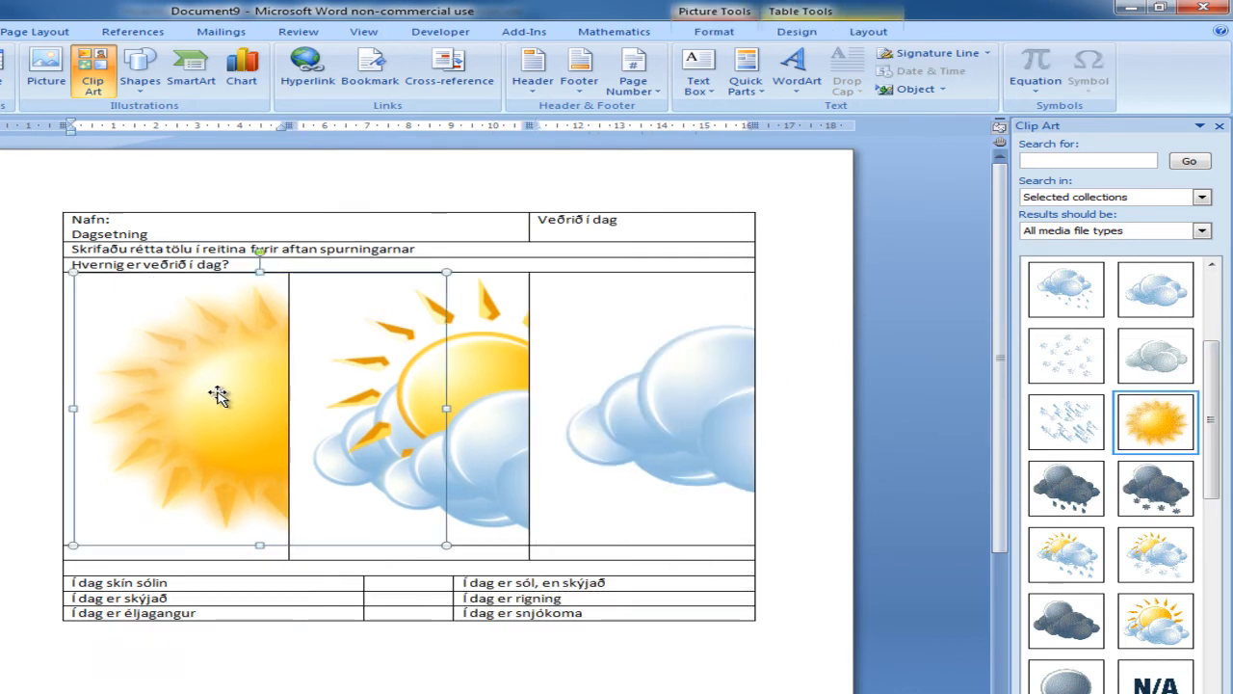
pyautogui.moveTo(446, 545); pyautogui.dragTo(385, 433)
pyautogui.moveTo(586, 546); pyautogui.dragTo(421, 441)
pyautogui.click(655, 479)
pyautogui.moveTo(821, 546); pyautogui.dragTo(632, 404)
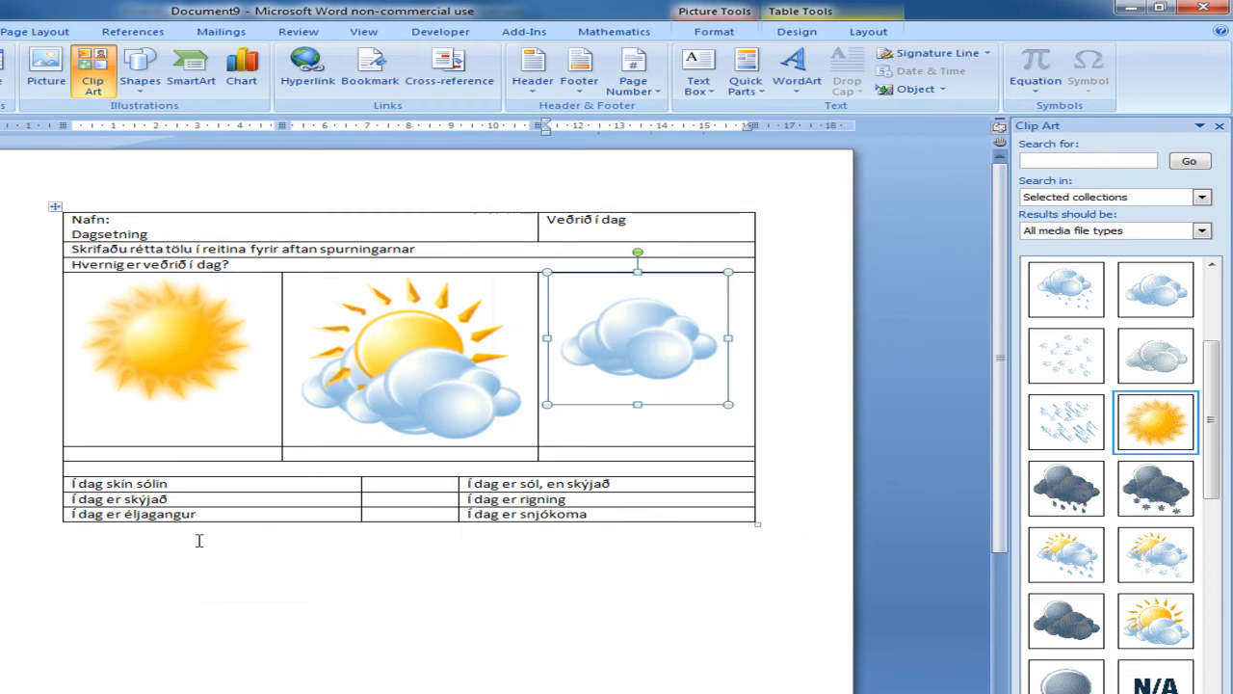
# Step: Insert the cloud clips with raindrops, slanting rain and snowflakes into the three cells of the lower picture row
pyautogui.click(189, 453)
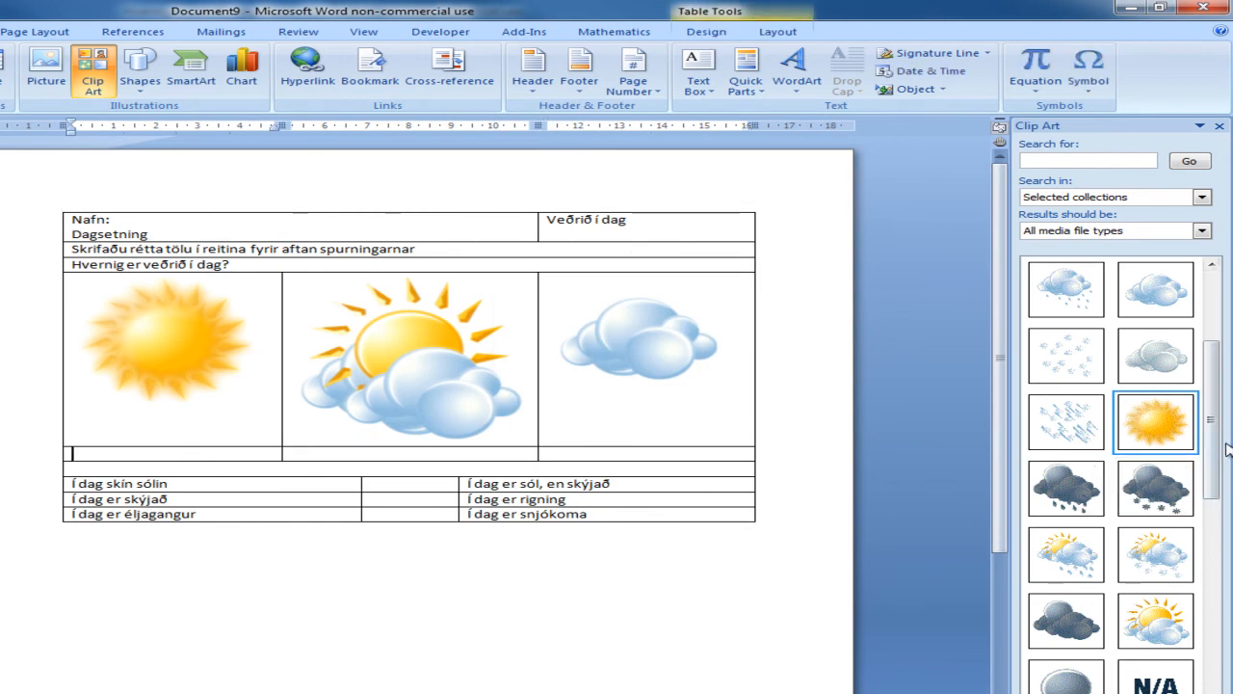
pyautogui.moveTo(1212, 451); pyautogui.dragTo(1214, 596)
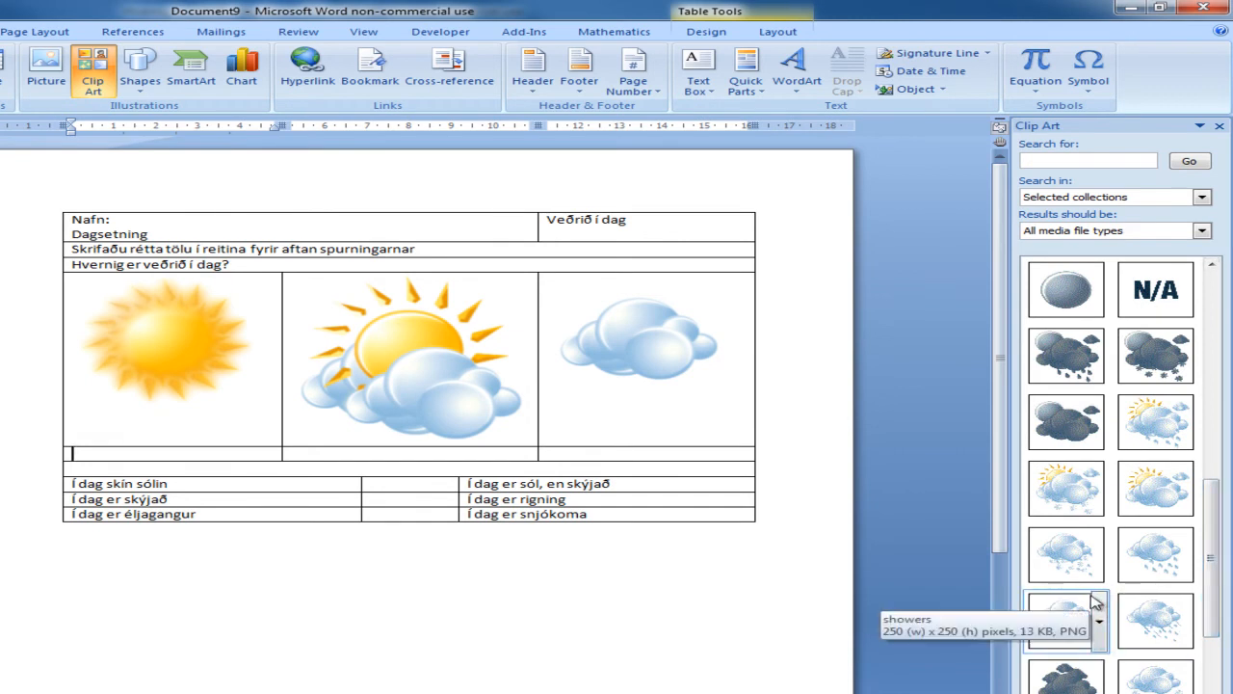
pyautogui.moveTo(1156, 557); pyautogui.dragTo(231, 467)
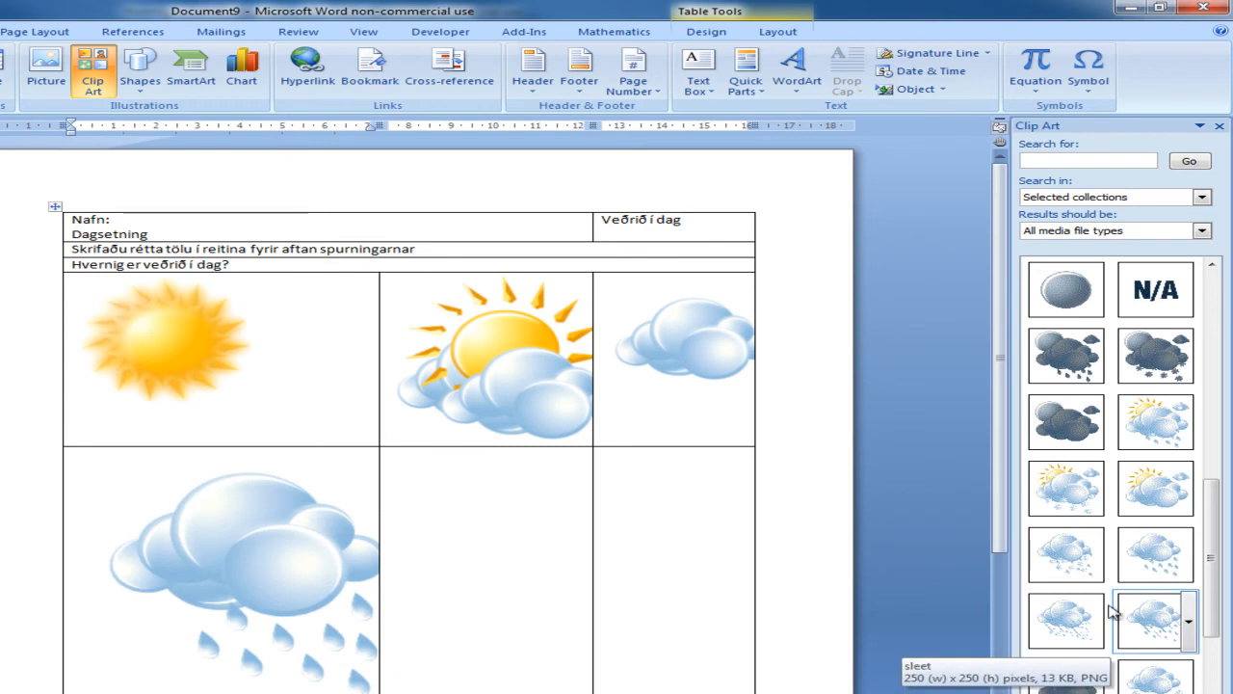
pyautogui.moveTo(1066, 619); pyautogui.dragTo(581, 585)
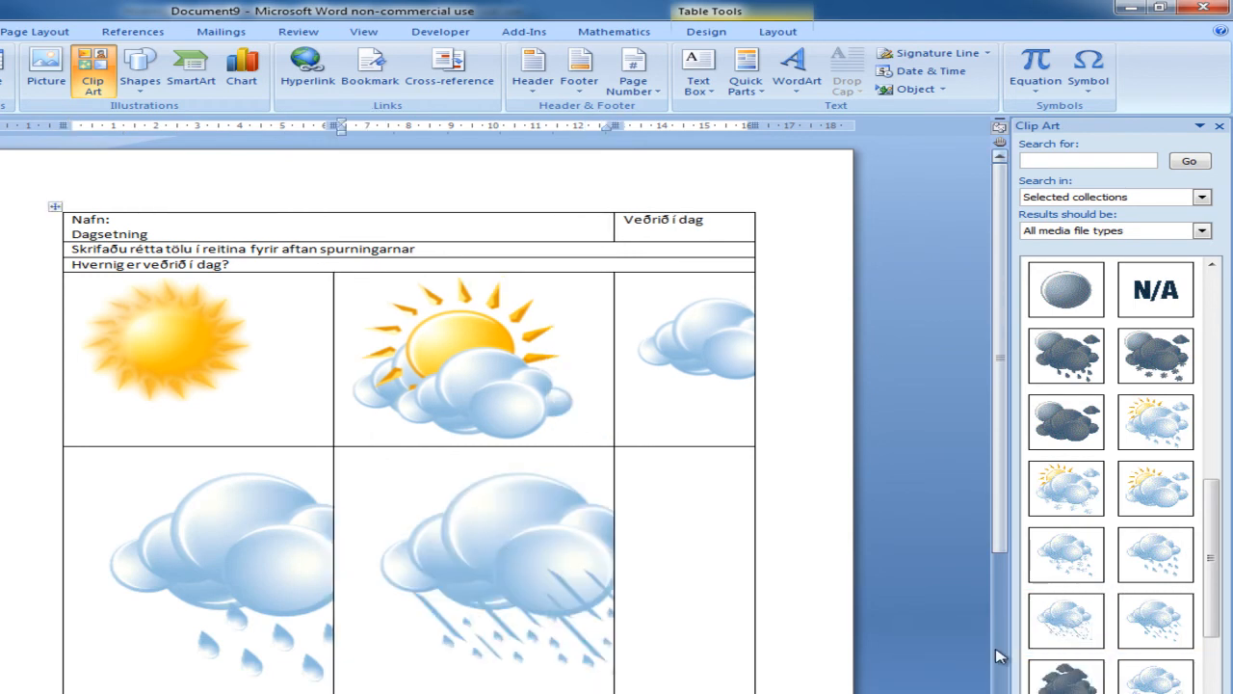
pyautogui.moveTo(1183, 626); pyautogui.dragTo(779, 612)
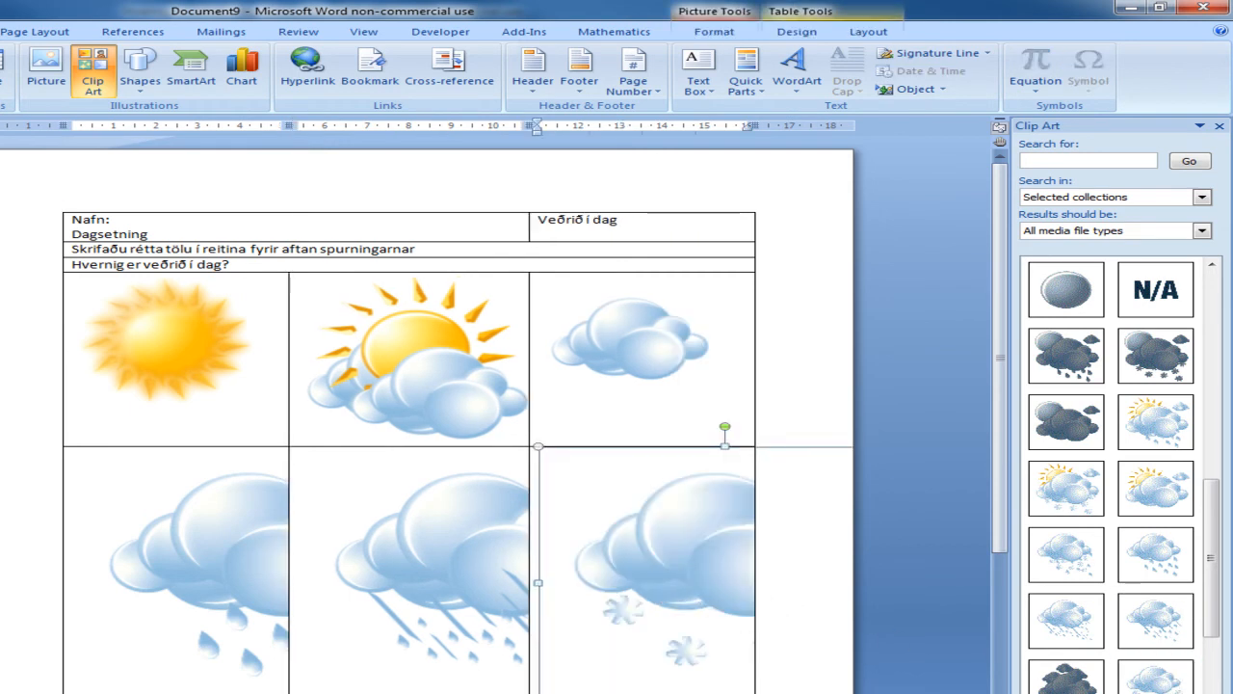
# Step: Shrink the lower row's raindrop, slanting-rain and snow pictures proportionally to about 4.7, 4.8 and 5.4 cm
pyautogui.moveTo(538, 692); pyautogui.dragTo(222, 592)
pyautogui.click(458, 591)
pyautogui.moveTo(73, 693); pyautogui.dragTo(249, 590)
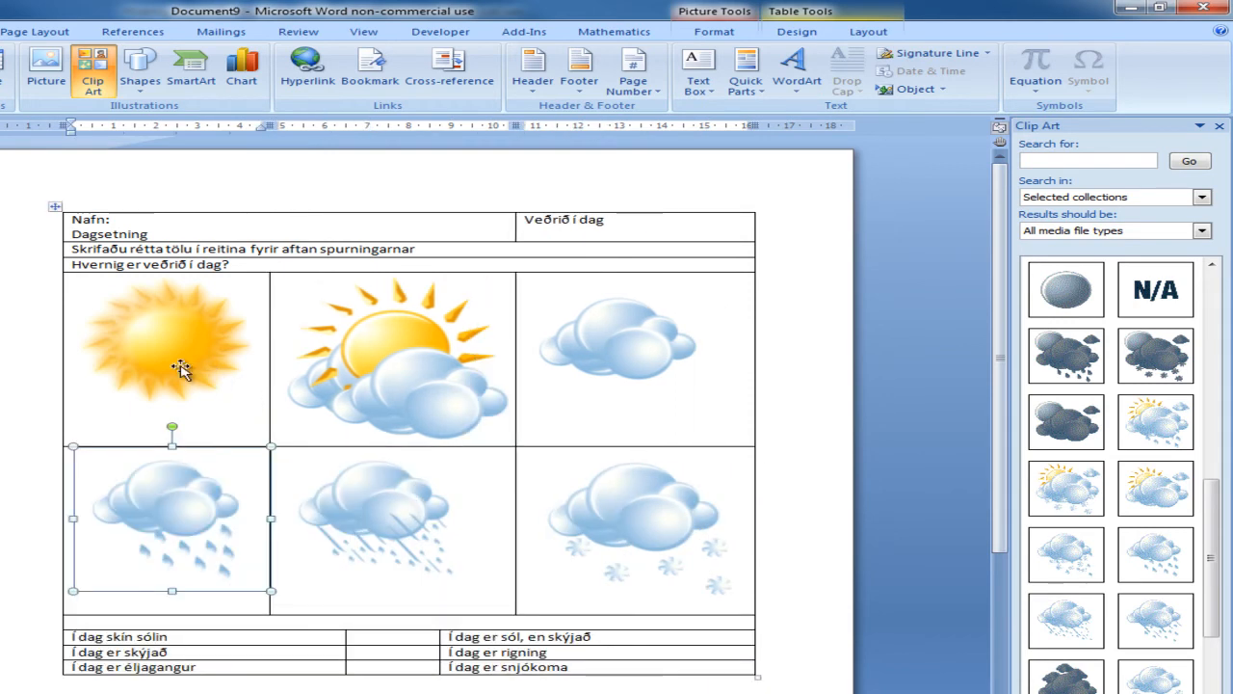
# Step: Set the sun picture's height to 5 cm
pyautogui.click(213, 377)
pyautogui.moveTo(262, 408); pyautogui.dragTo(289, 434)
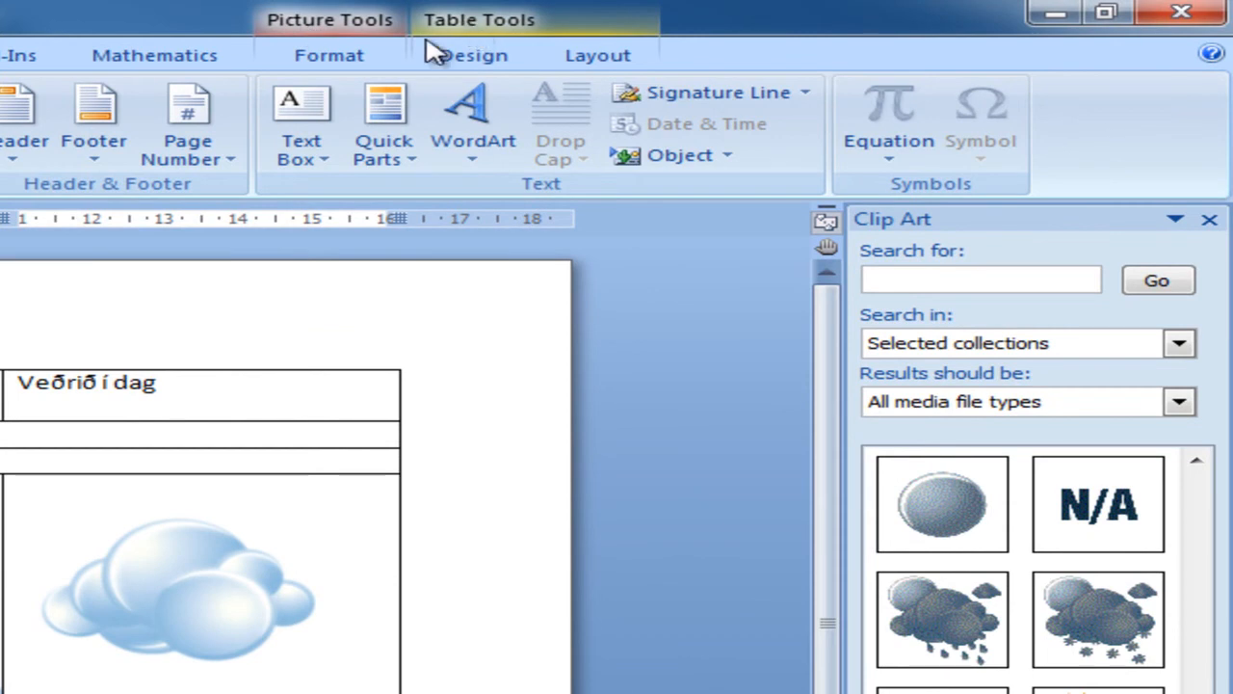
pyautogui.click(592, 66)
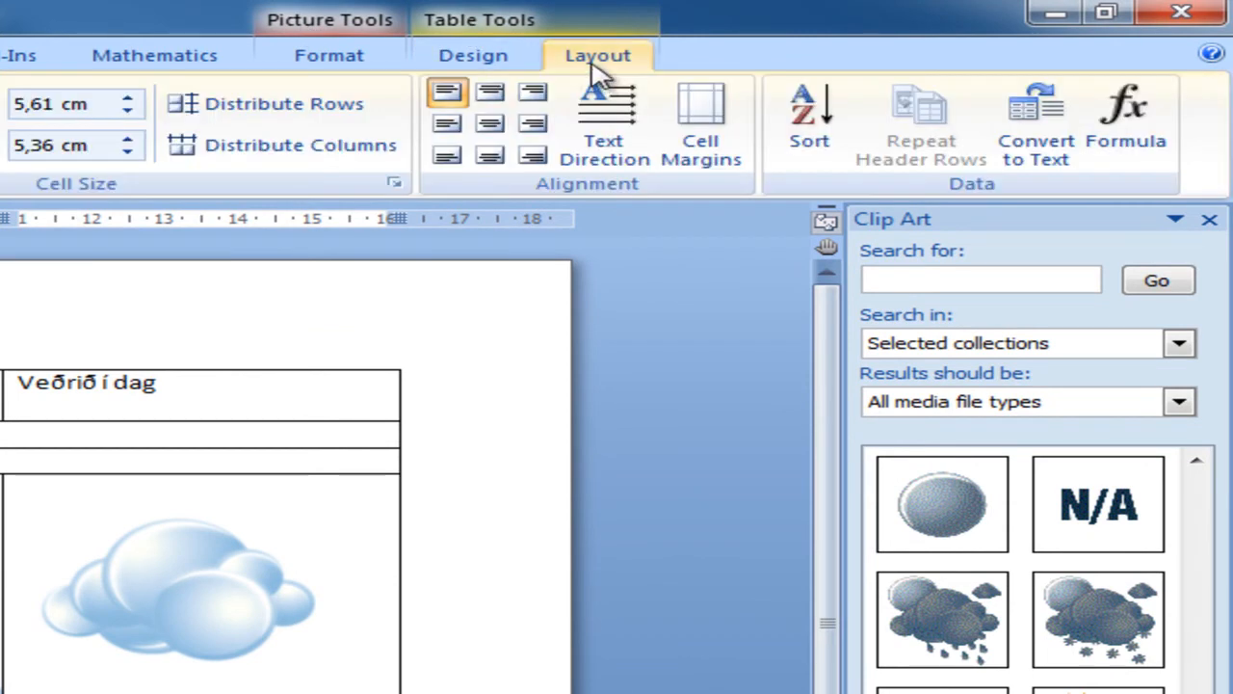
pyautogui.click(501, 65)
pyautogui.click(332, 60)
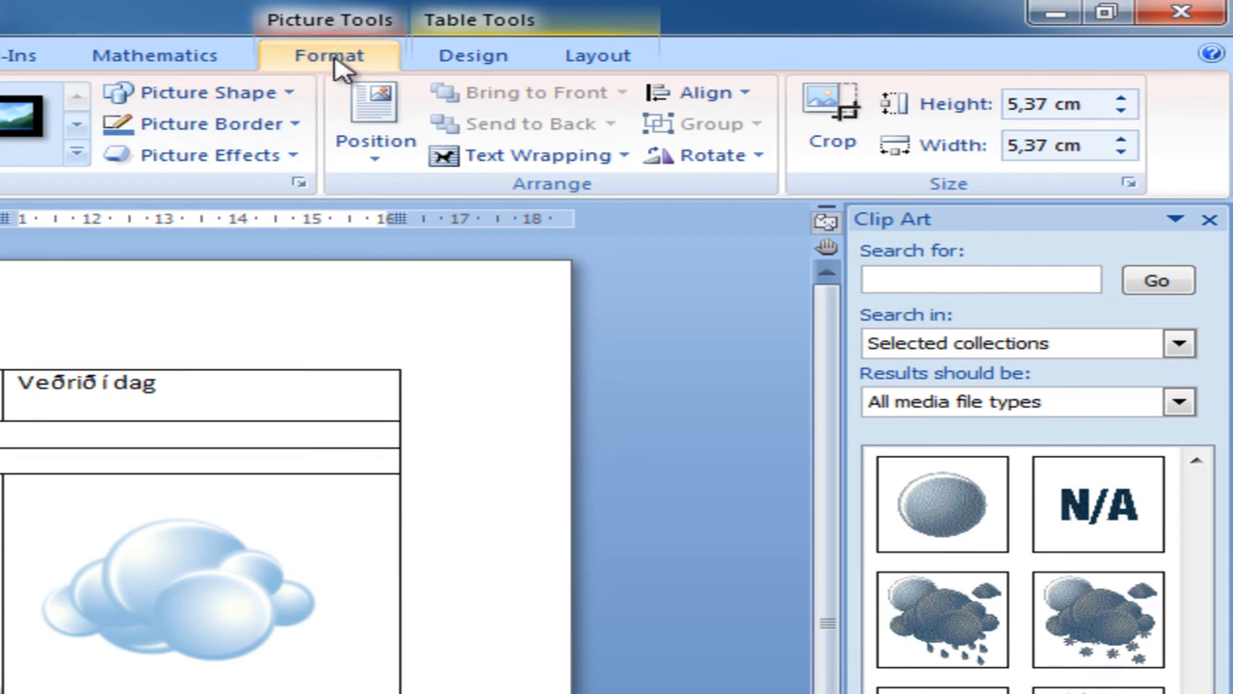
pyautogui.moveTo(1088, 103); pyautogui.dragTo(940, 87)
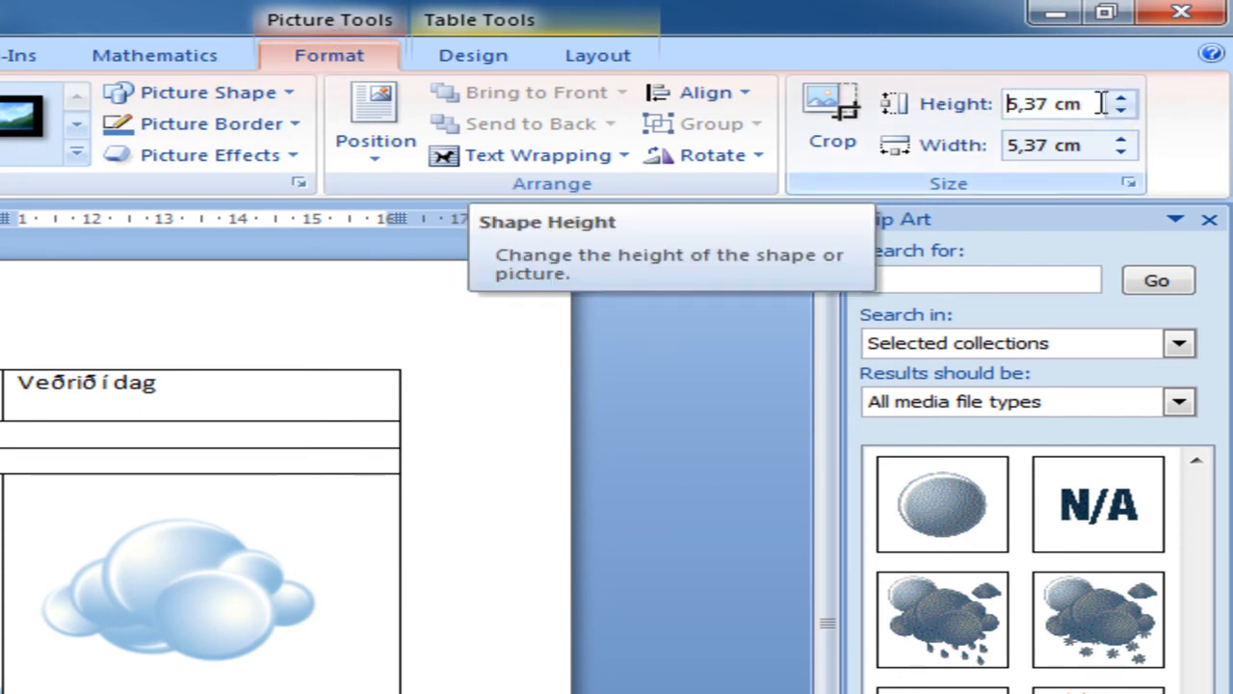
pyautogui.moveTo(1089, 103); pyautogui.dragTo(952, 85)
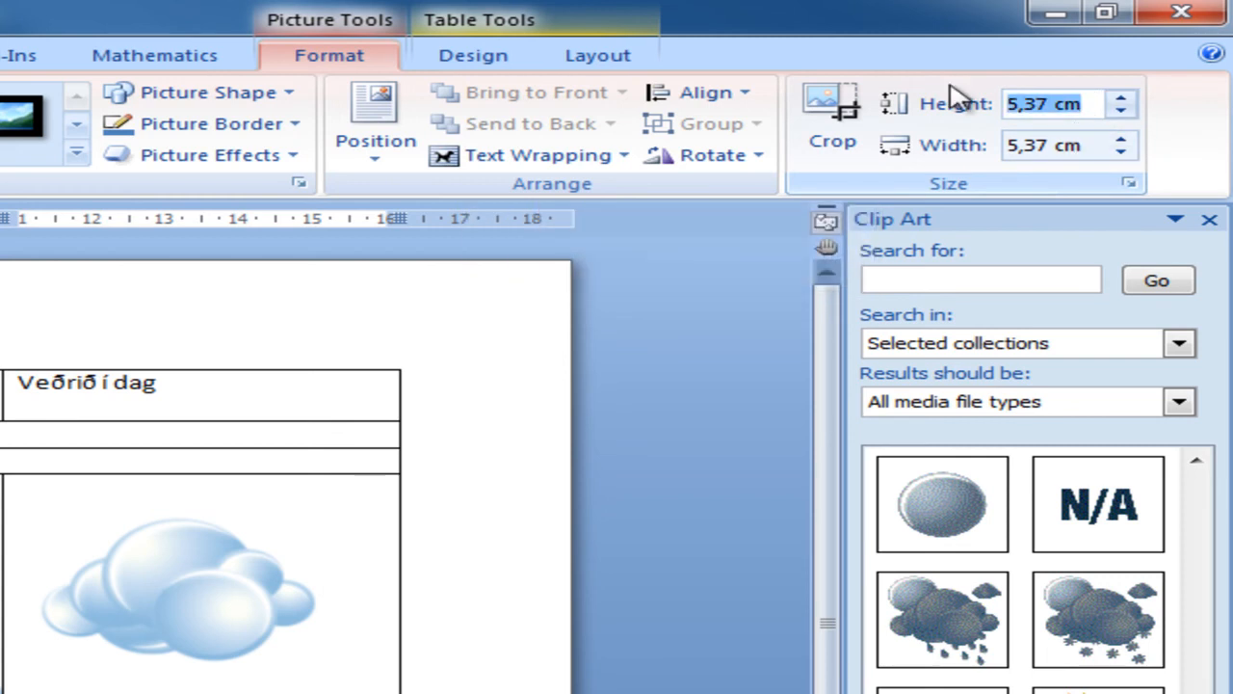
pyautogui.write('5')
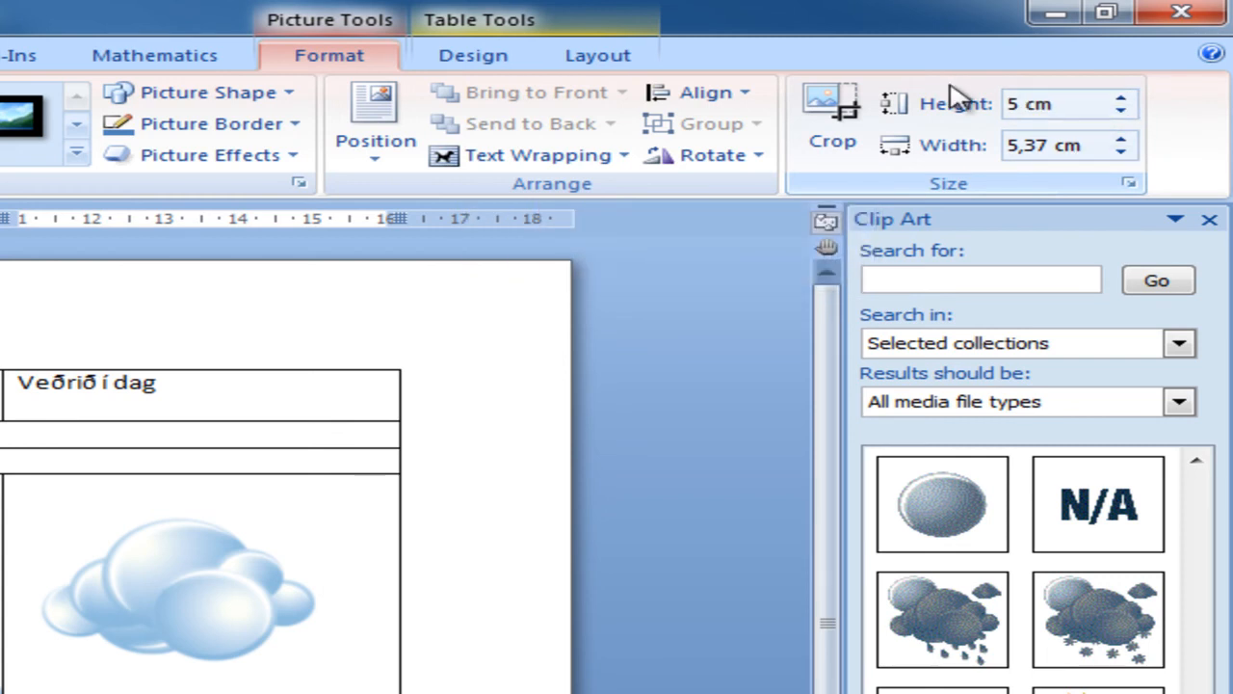
pyautogui.press('Return')
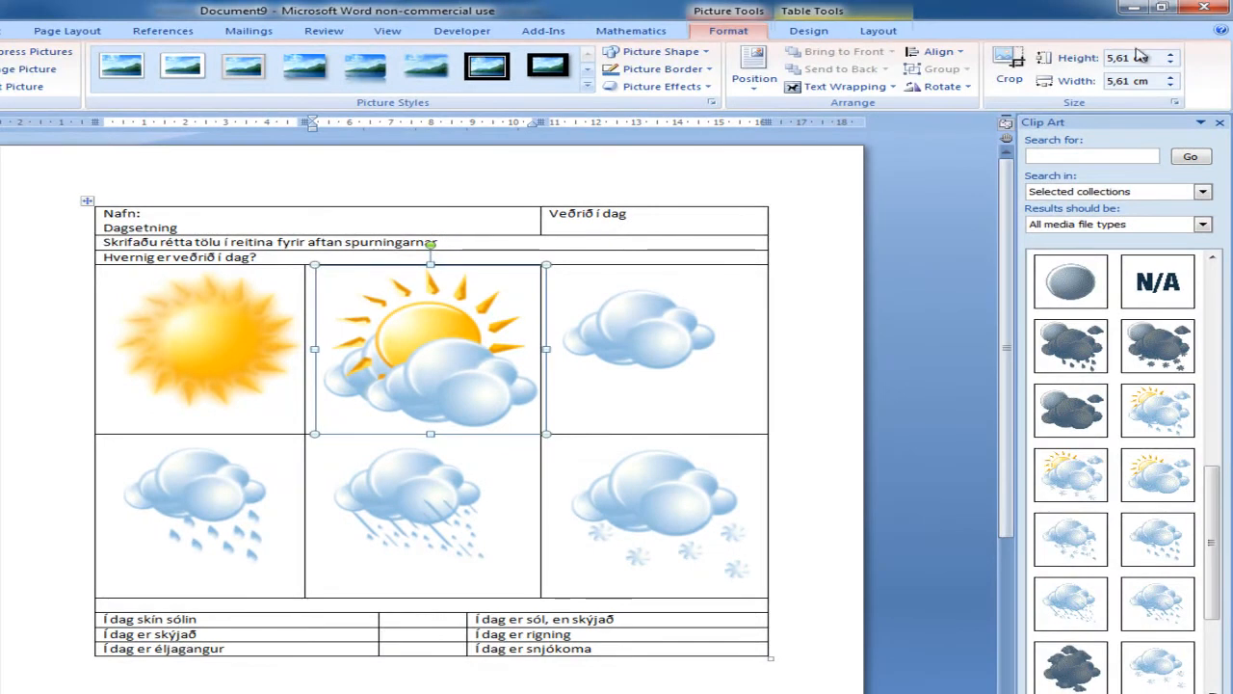
# Step: Set the height of the sun-with-clouds picture and of the plain cloud picture to 5 cm
pyautogui.click(1115, 58)
pyautogui.write('5')
pyautogui.press('Return')
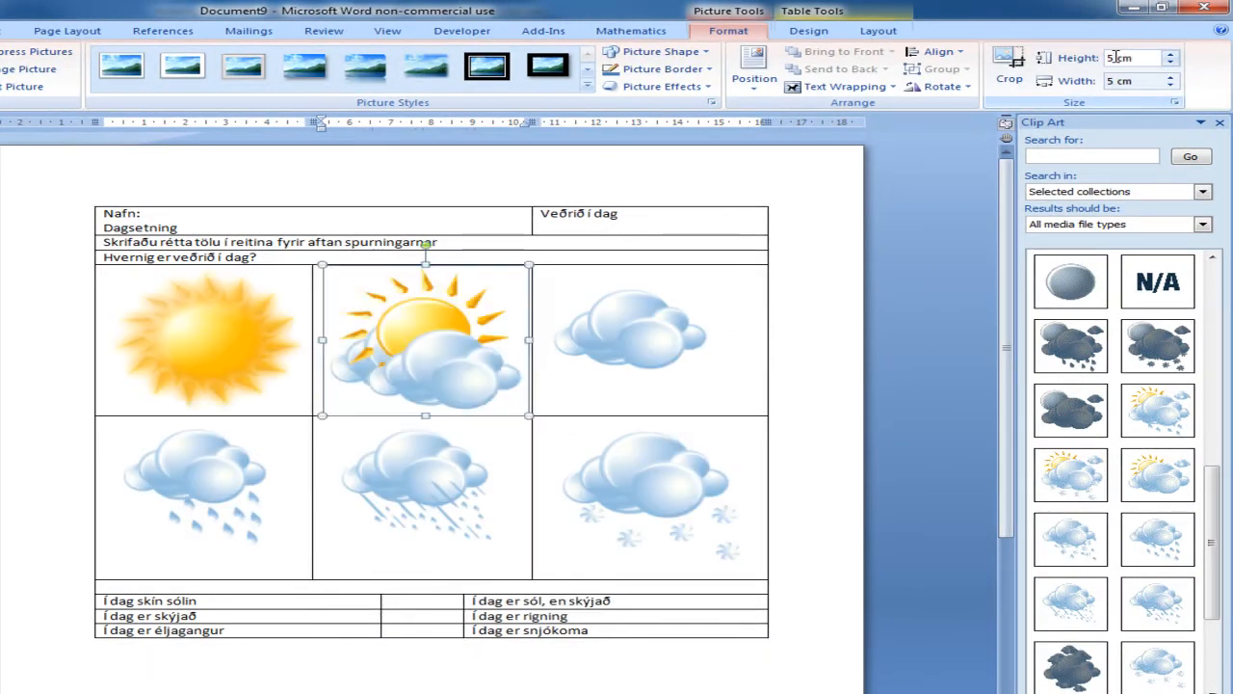
pyautogui.click(672, 331)
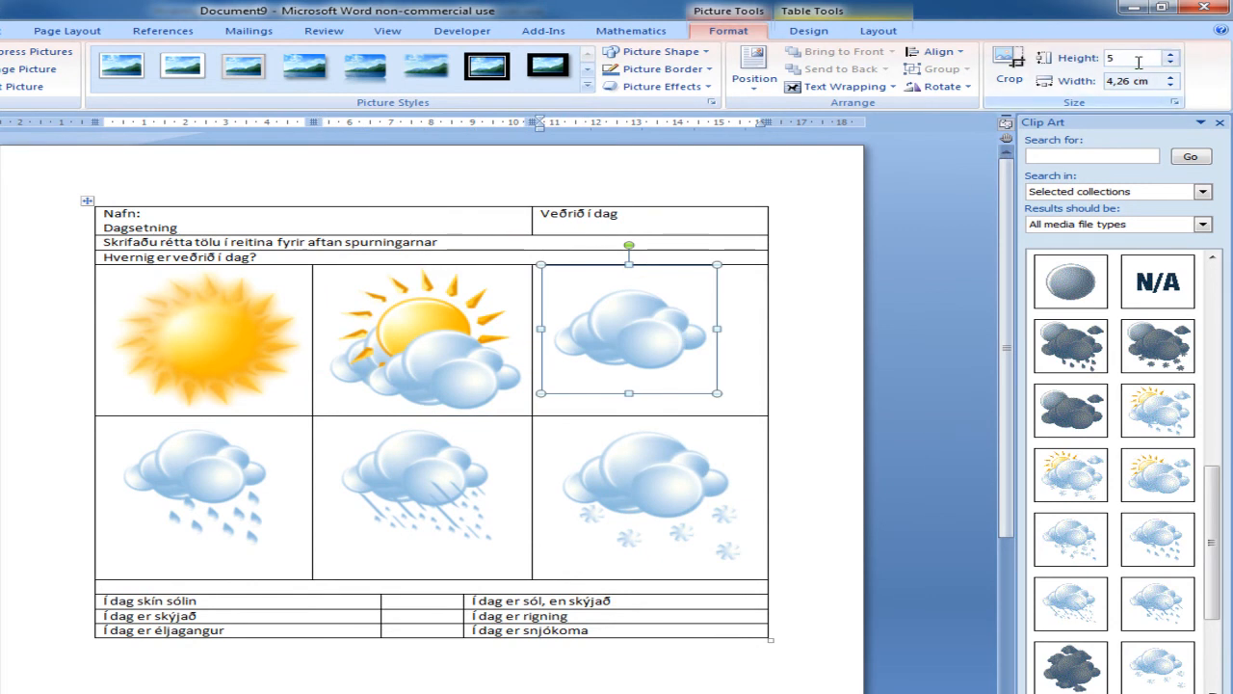
# Step: Set the height of the raindrop picture and of the slanting-rain picture in the lower row to 5 cm
pyautogui.click(232, 464)
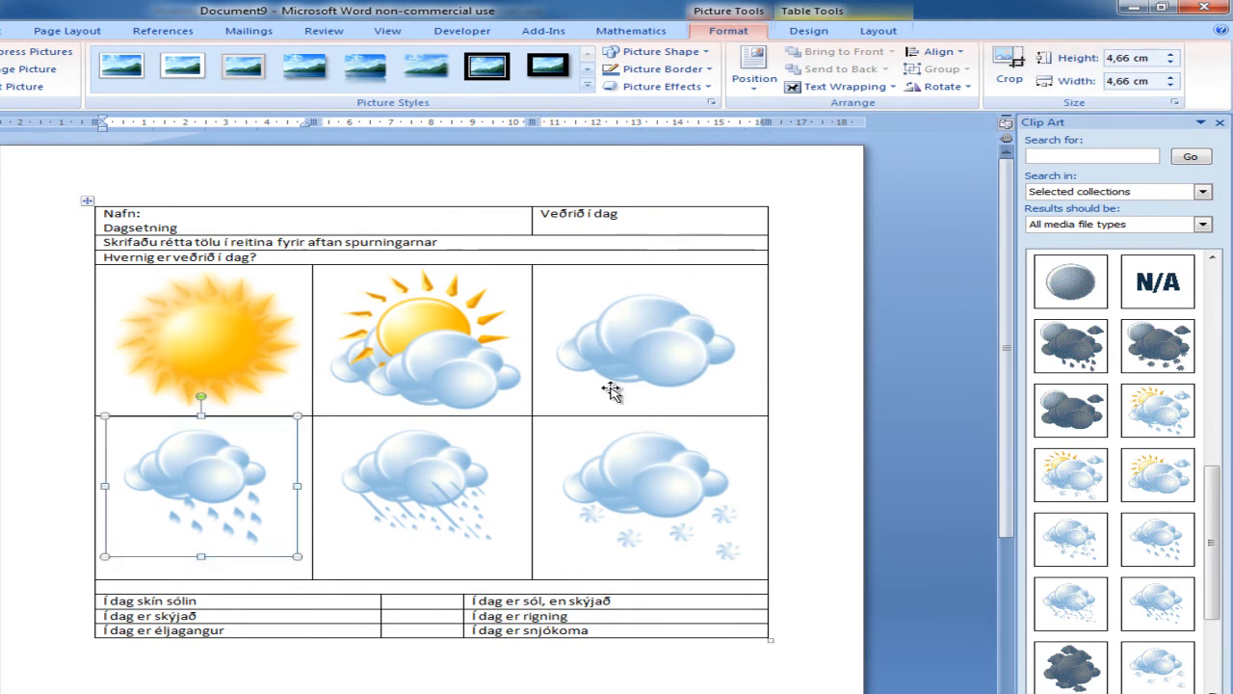
pyautogui.click(1131, 59)
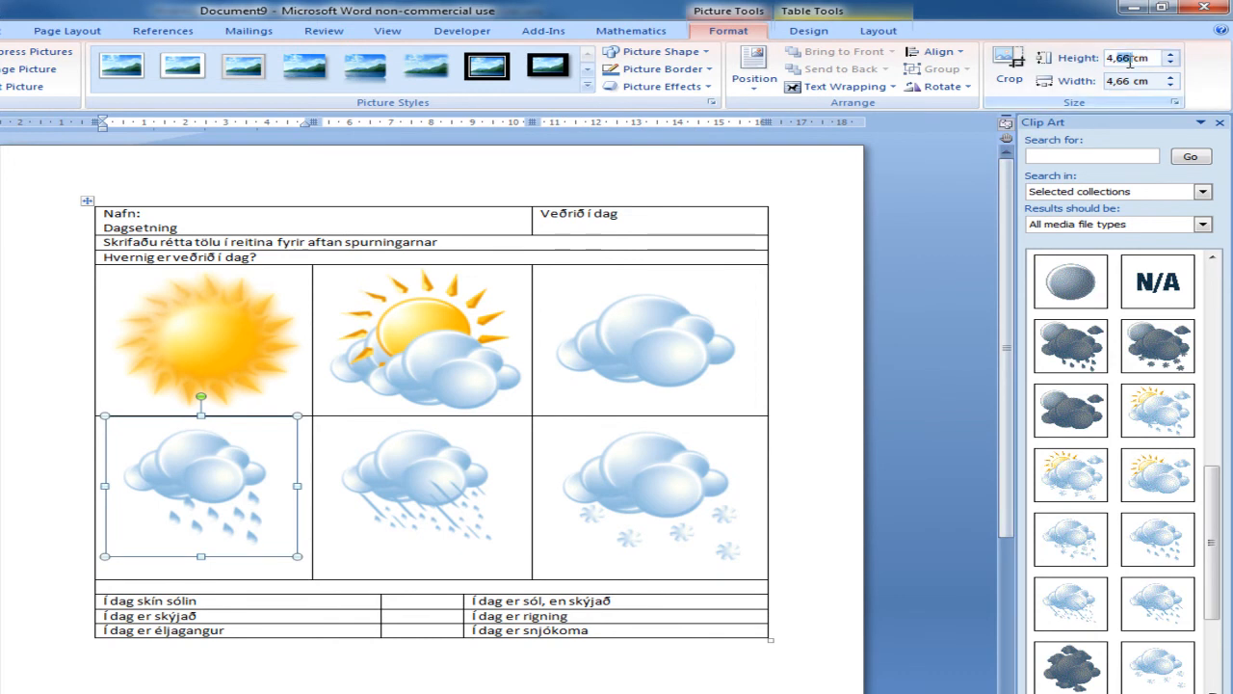
pyautogui.write('5')
pyautogui.press('Return')
pyautogui.click(482, 457)
pyautogui.click(1127, 59)
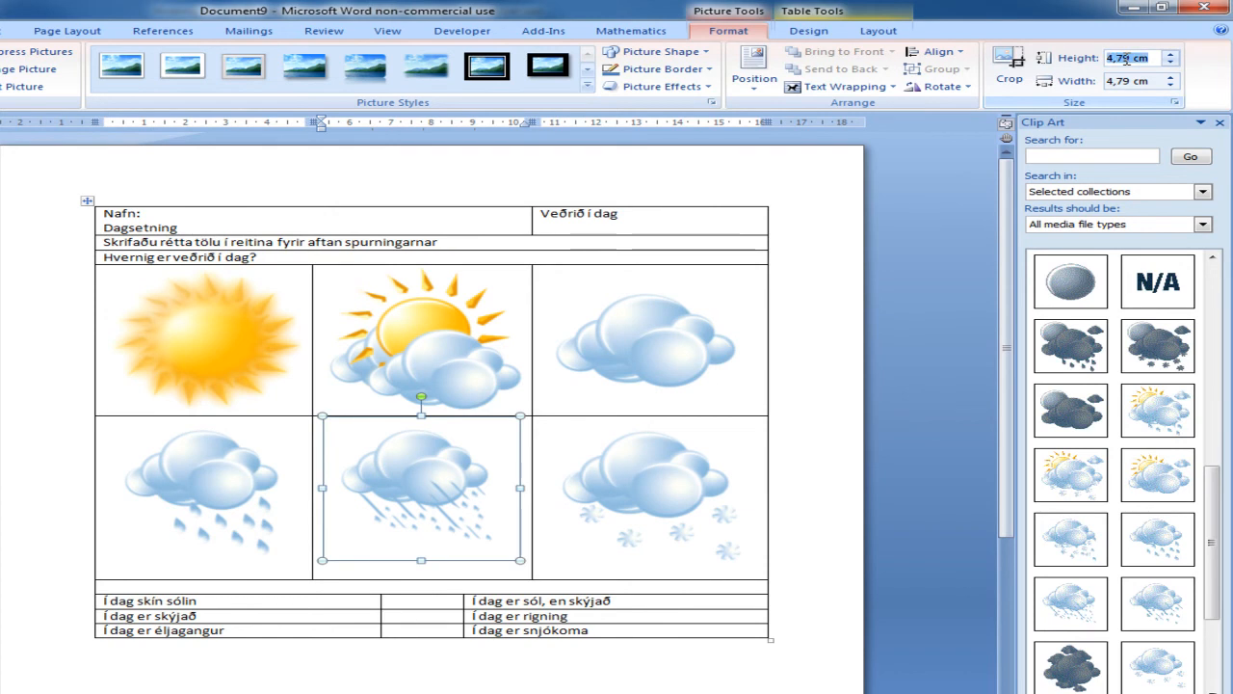
pyautogui.write('5')
pyautogui.press('Return')
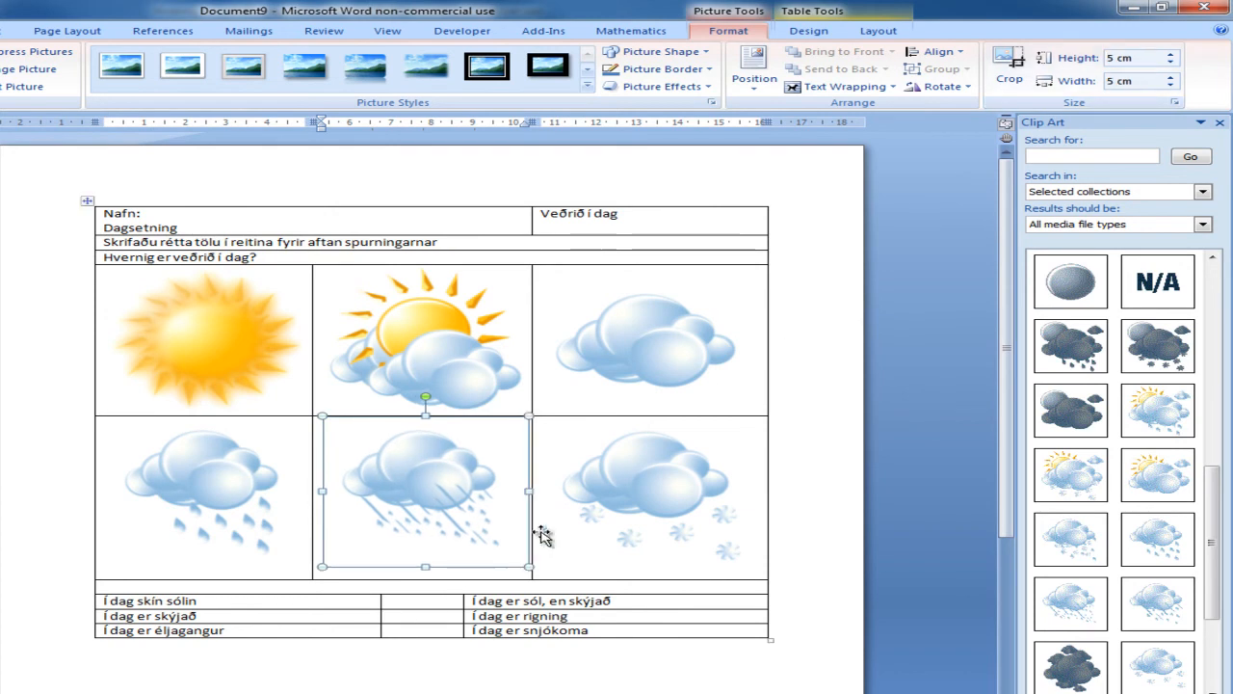
# Step: Set the height of the snow picture in the lower row to 5 cm
pyautogui.click(627, 505)
pyautogui.click(1121, 60)
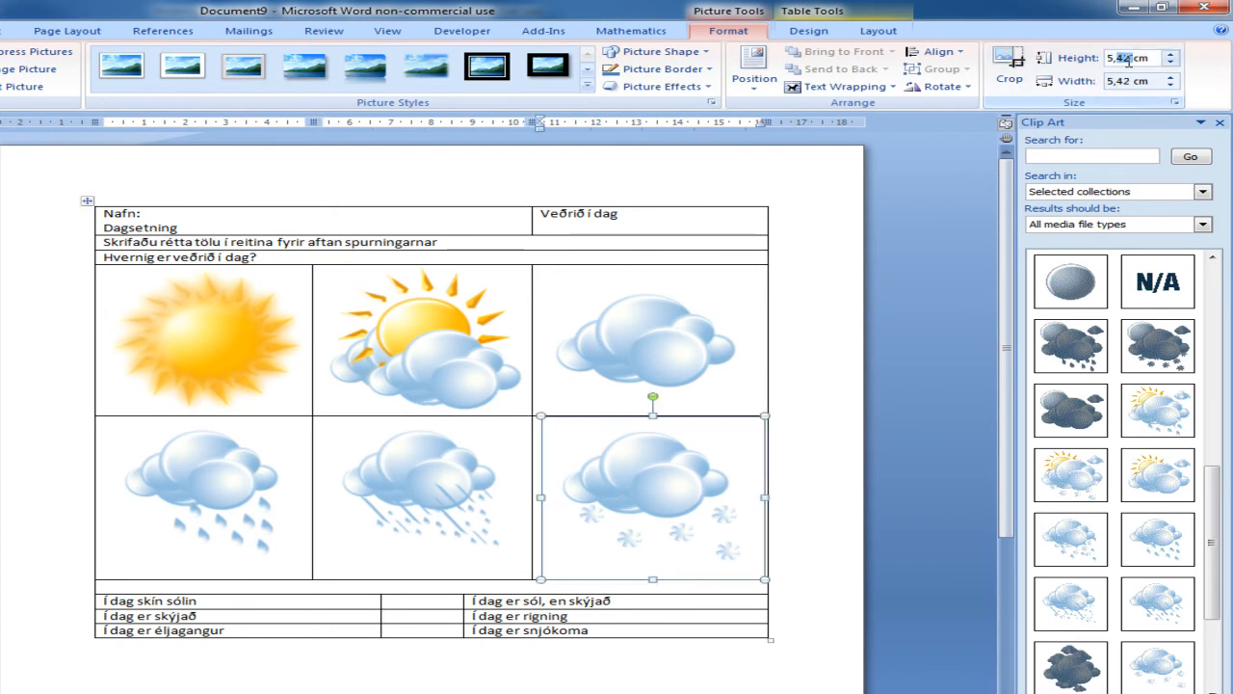
pyautogui.tripleClick(1128, 62)
pyautogui.press('Return')
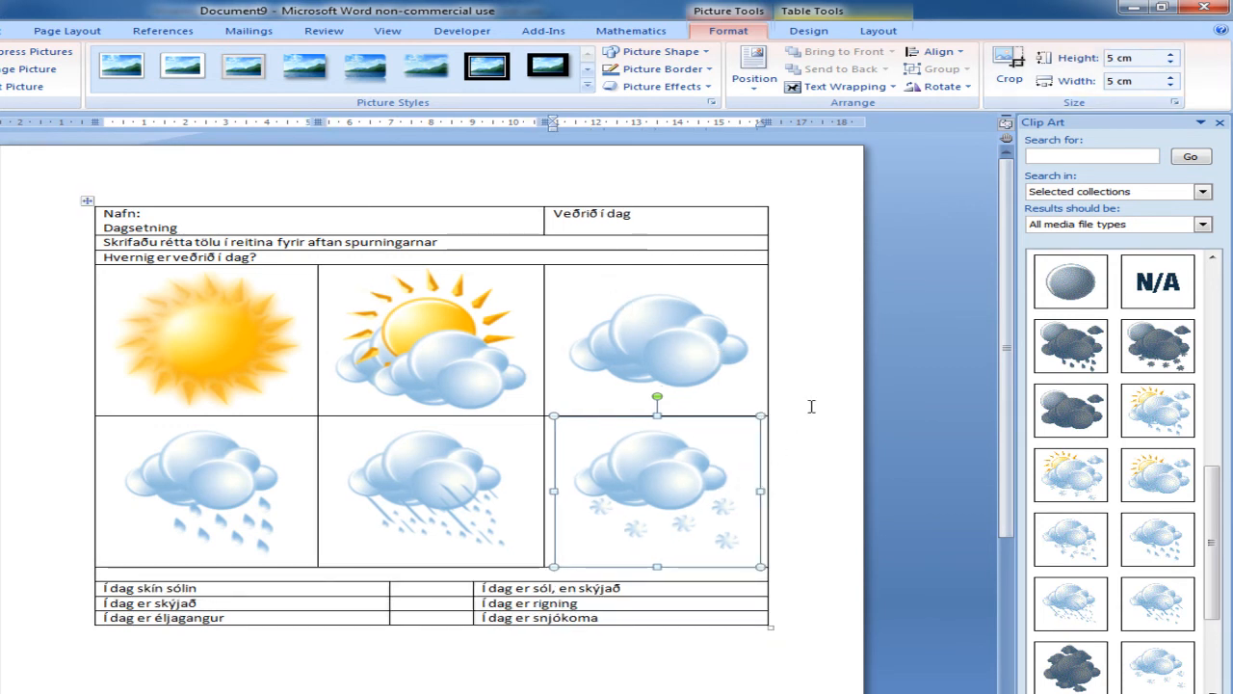
pyautogui.click(342, 591)
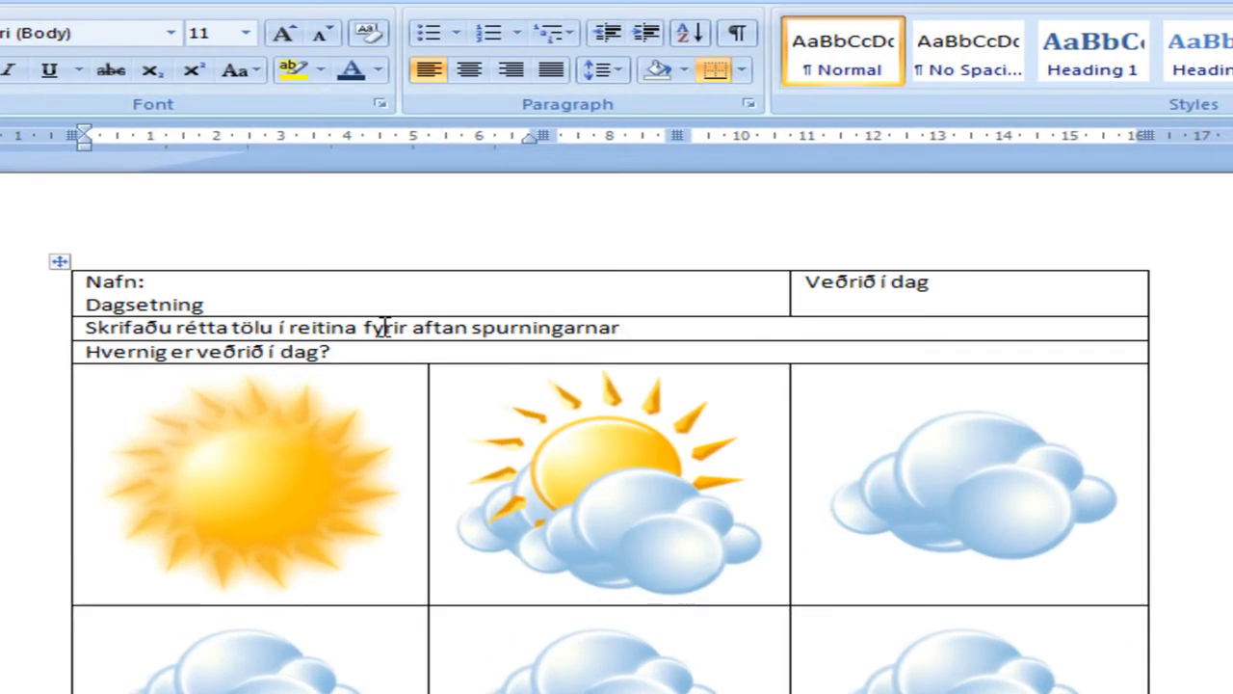
# Step: Centre the question "Hvernig er veðrið í dag?" above the pictures and enlarge it to 28 pt
pyautogui.moveTo(350, 356); pyautogui.dragTo(101, 351)
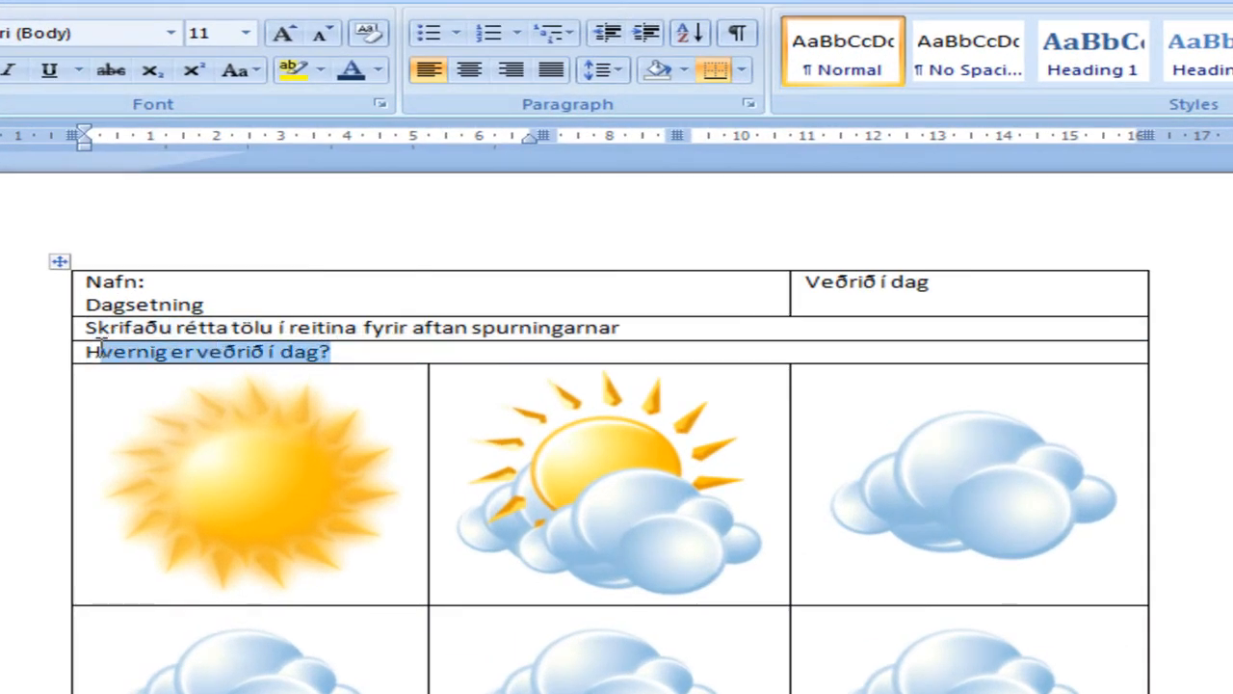
pyautogui.click(469, 71)
pyautogui.click(284, 34)
pyautogui.click(284, 35)
pyautogui.click(284, 35)
pyautogui.click(284, 35)
pyautogui.click(284, 35)
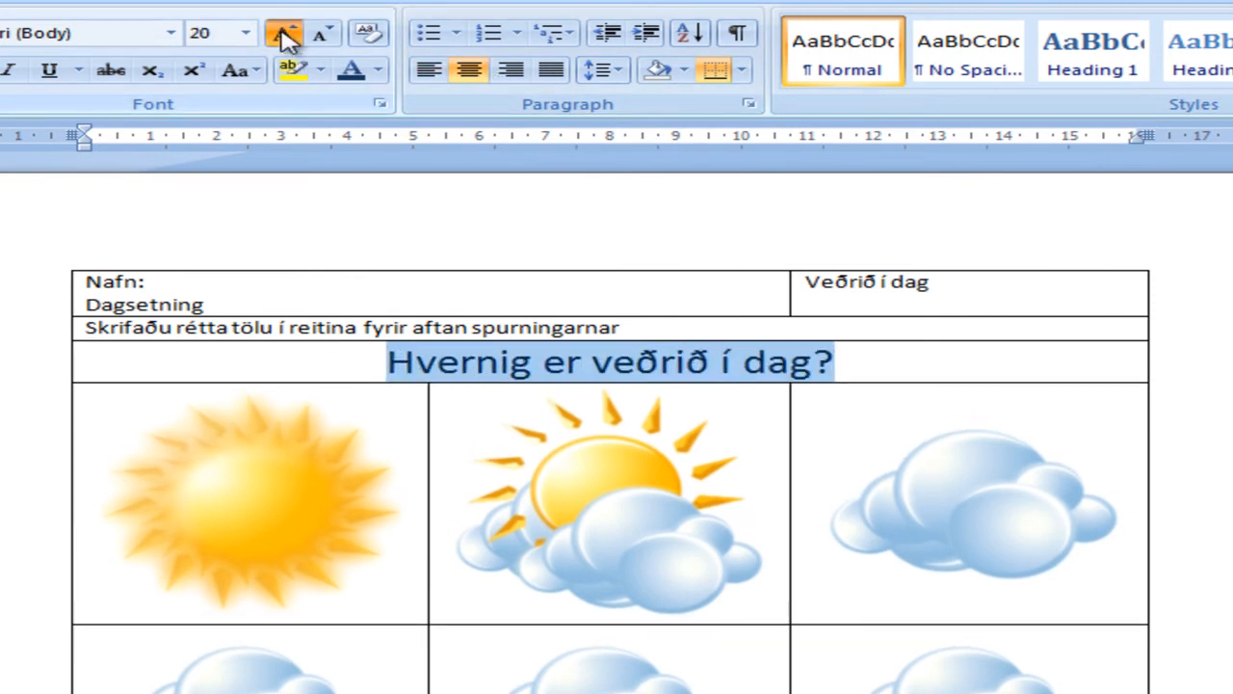
pyautogui.click(285, 35)
pyautogui.click(285, 34)
pyautogui.click(284, 34)
pyautogui.click(284, 35)
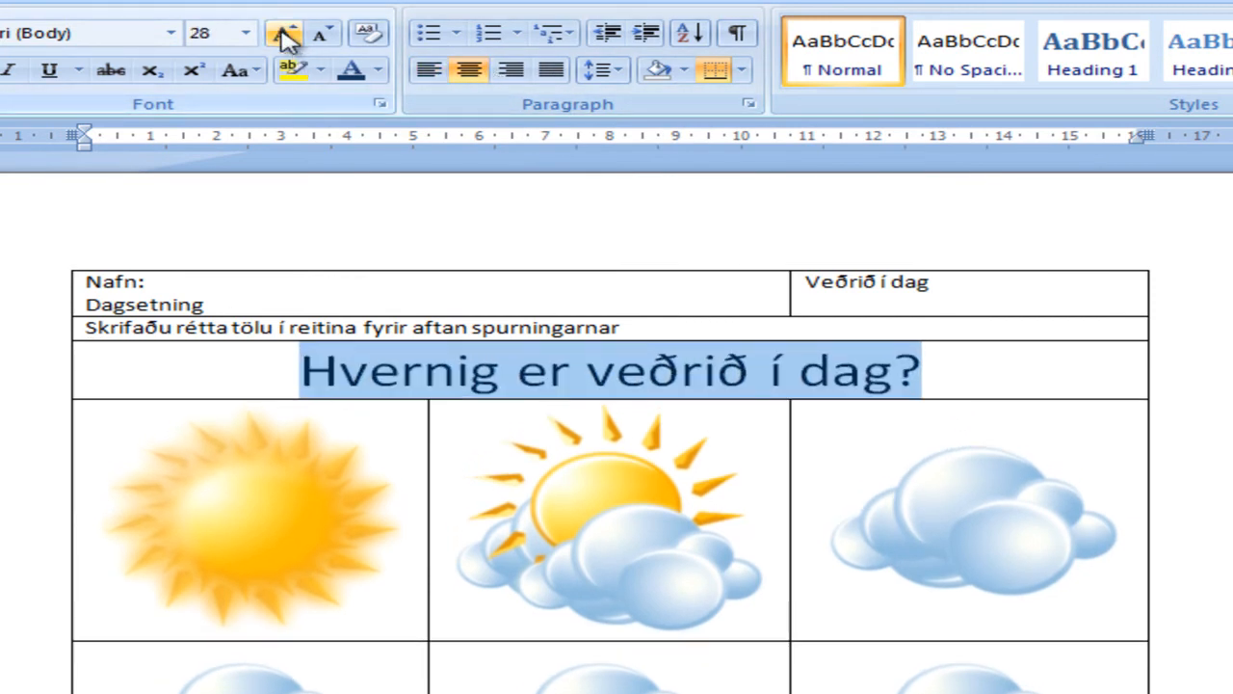
# Step: Colour the question "Hvernig er veðrið í dag?" with a dark blue theme colour
pyautogui.click(379, 71)
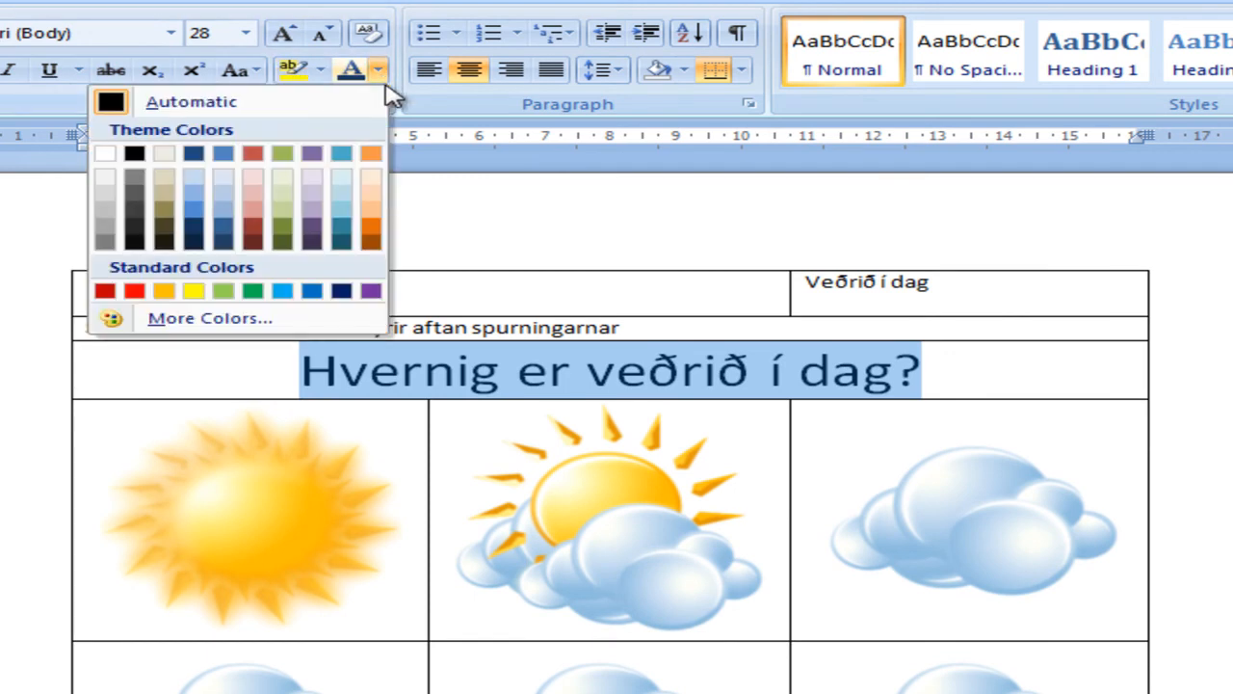
pyautogui.click(196, 216)
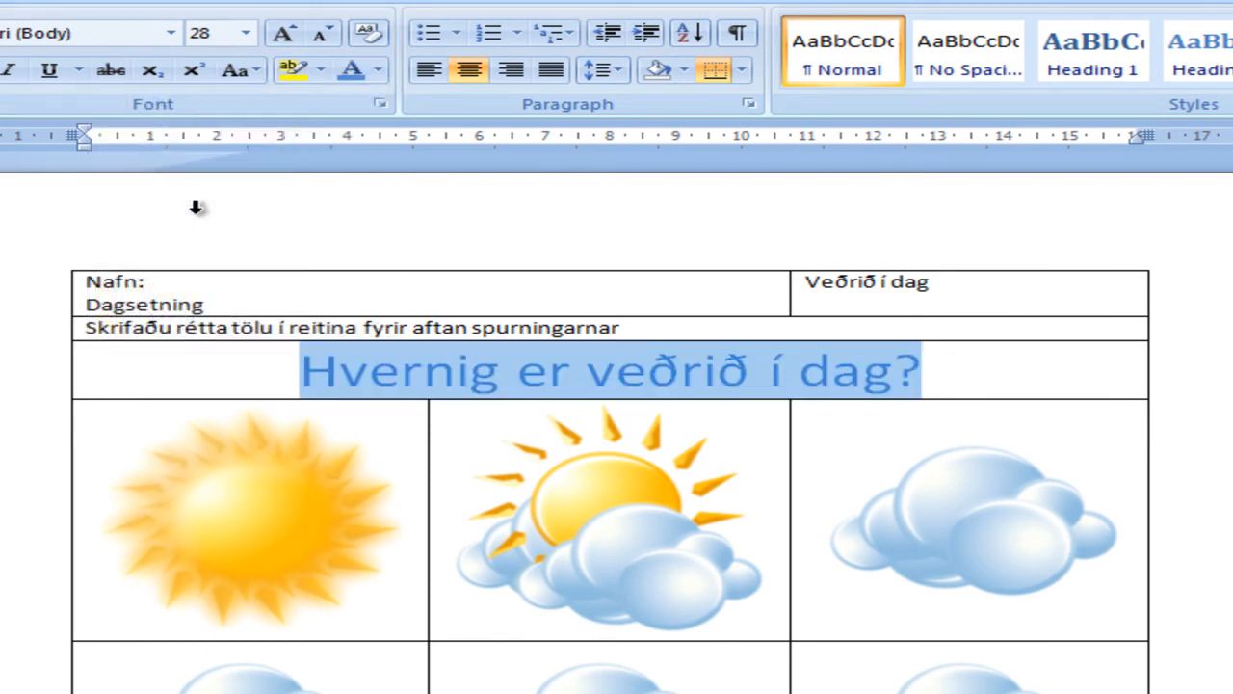
pyautogui.click(378, 71)
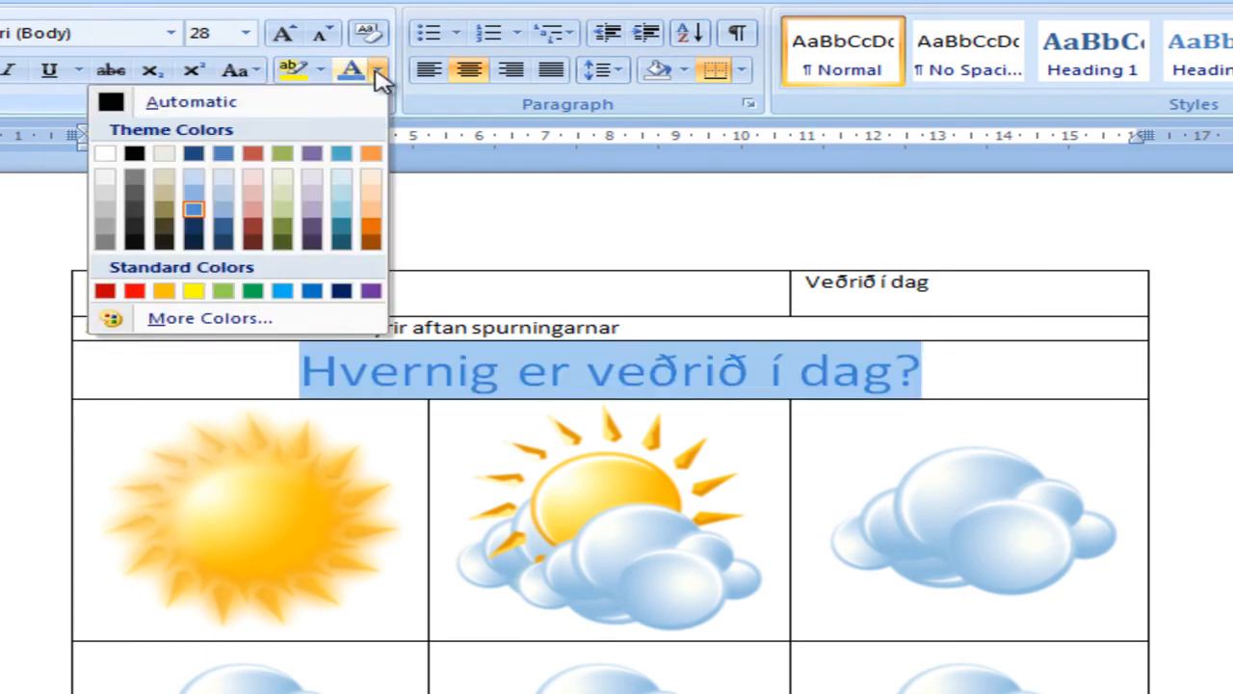
pyautogui.click(195, 228)
pyautogui.click(674, 370)
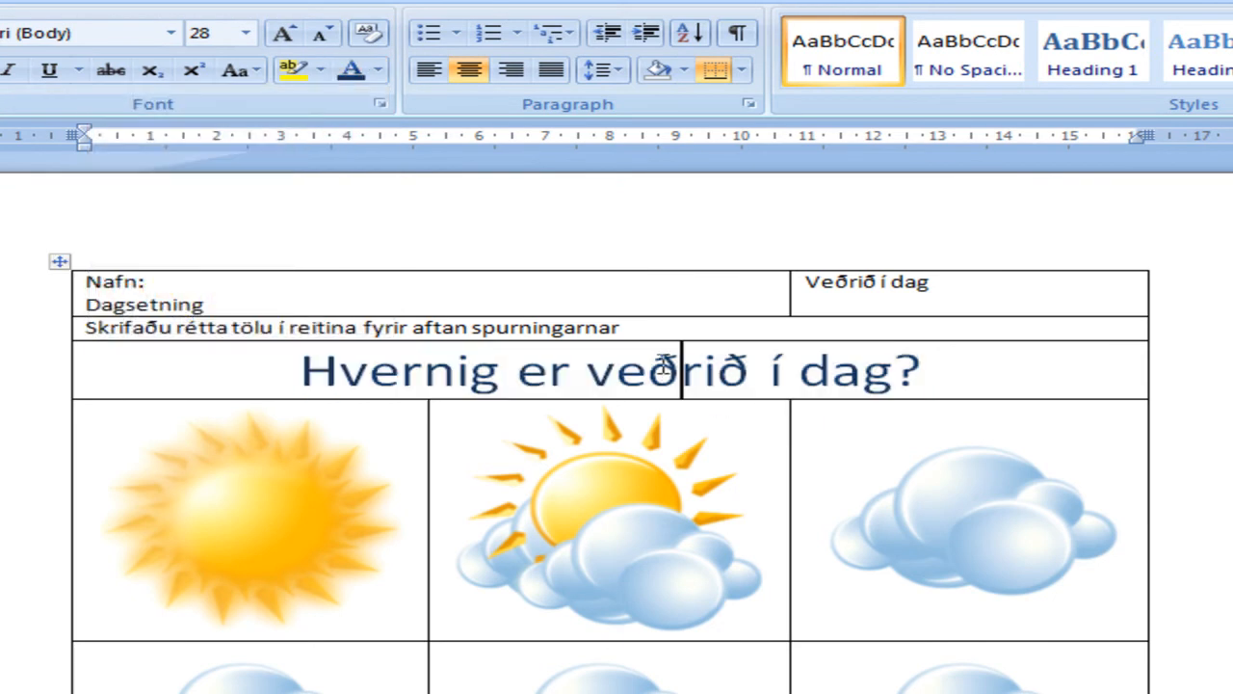
# Step: Centre the instruction line "Skrifaðu rétta tölu í reitina fyrir aftan spurningarnar" and set it to 14 pt
pyautogui.moveTo(618, 326); pyautogui.dragTo(141, 335)
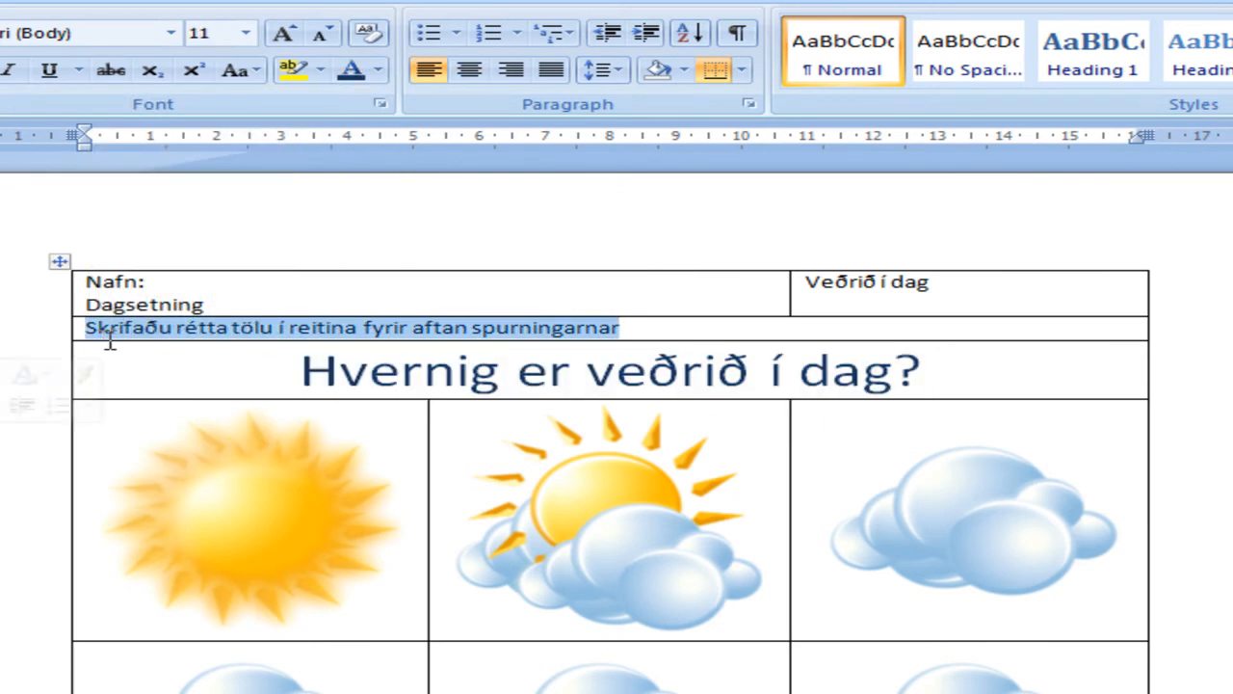
pyautogui.click(472, 73)
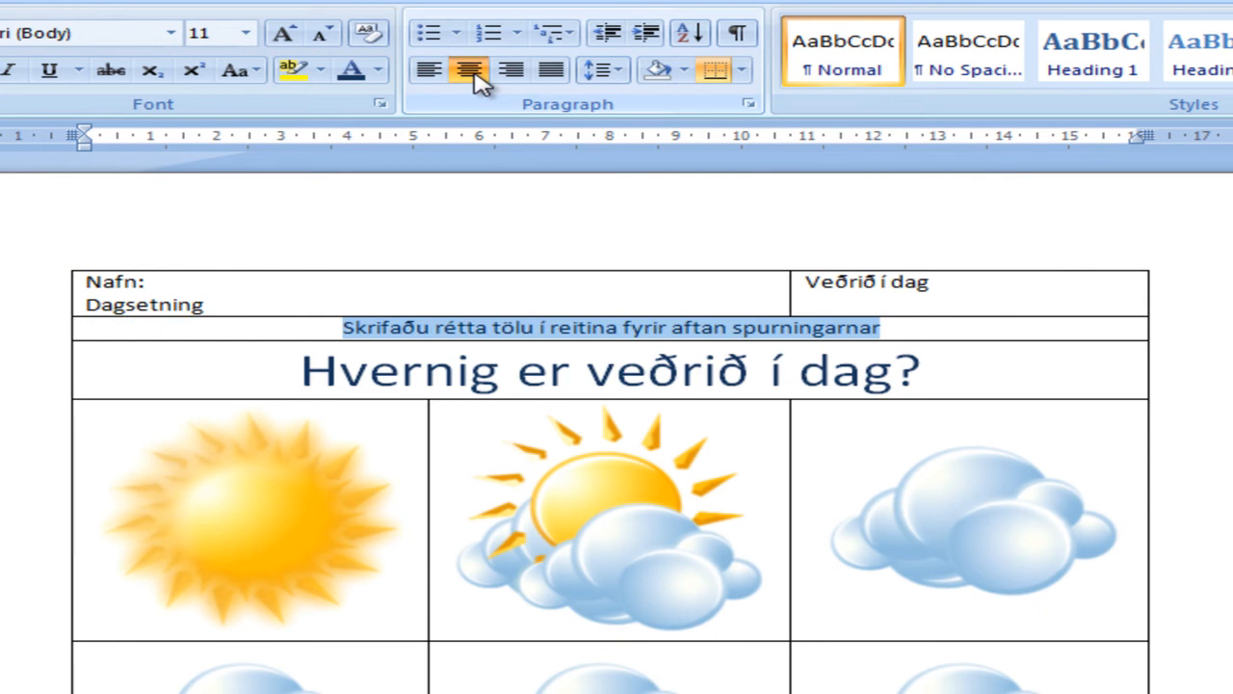
pyautogui.click(246, 33)
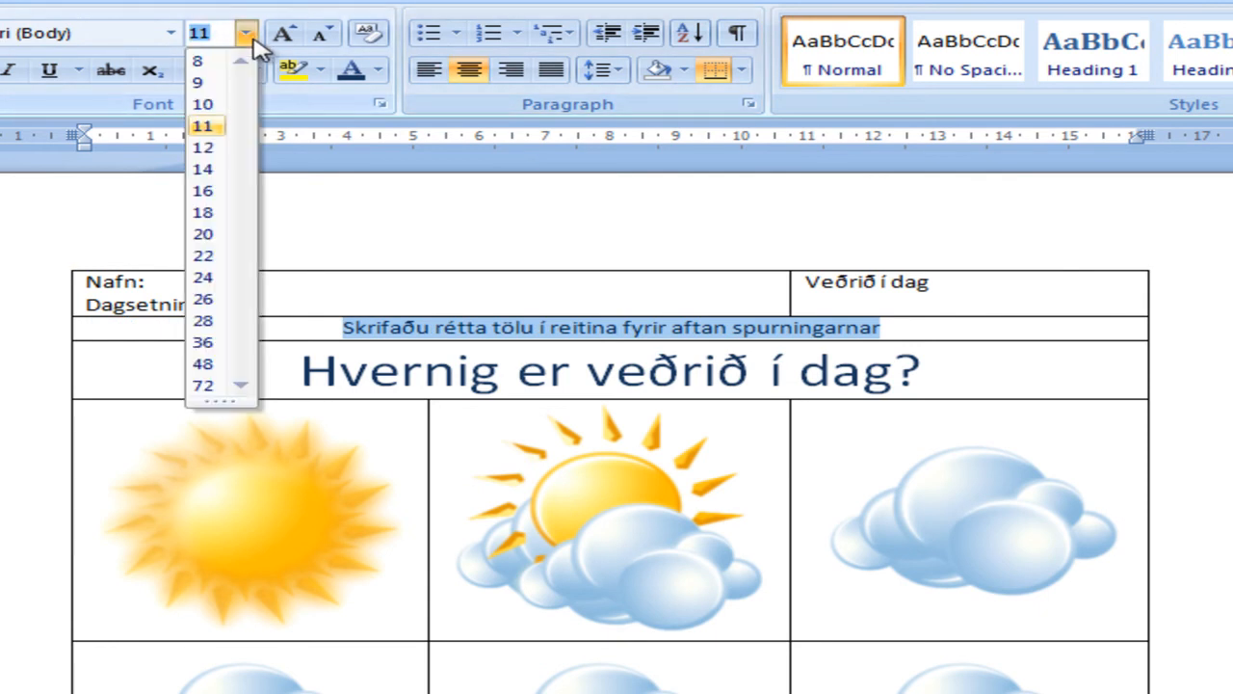
pyautogui.click(204, 171)
pyautogui.click(595, 333)
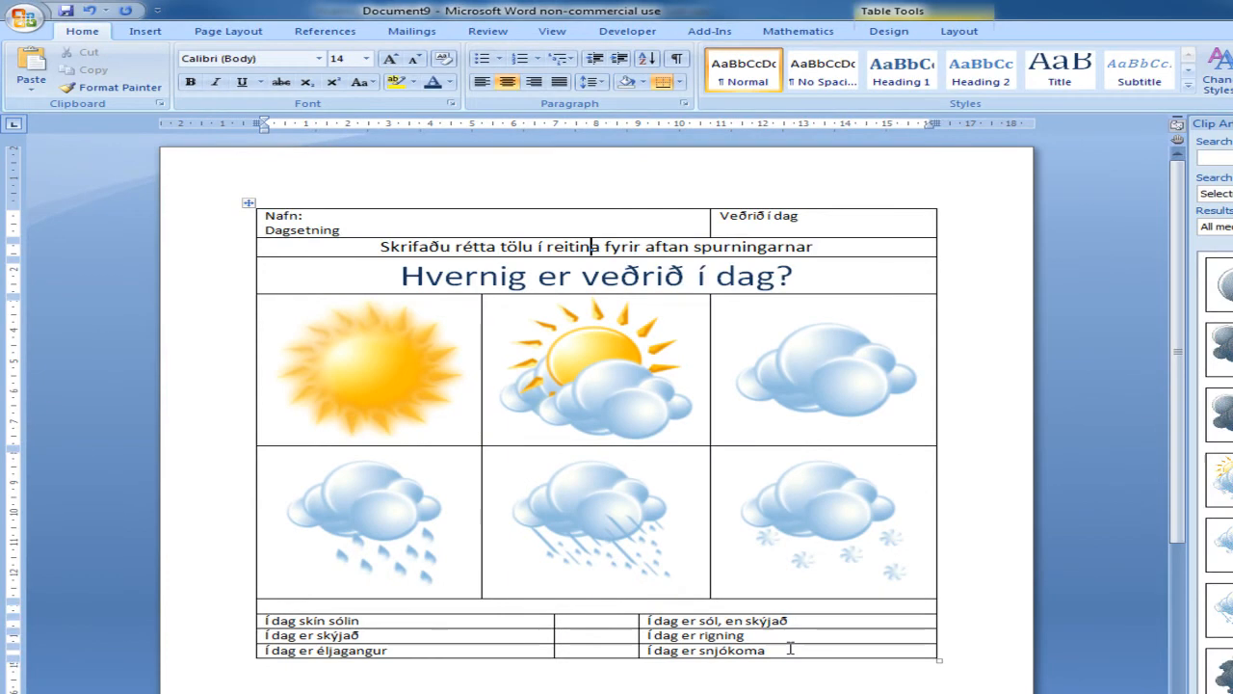
# Step: Set the answer sentences below the pictures and the "Nafn:" and "Dagsetning" labels to 14 pt
pyautogui.moveTo(790, 649); pyautogui.dragTo(504, 616)
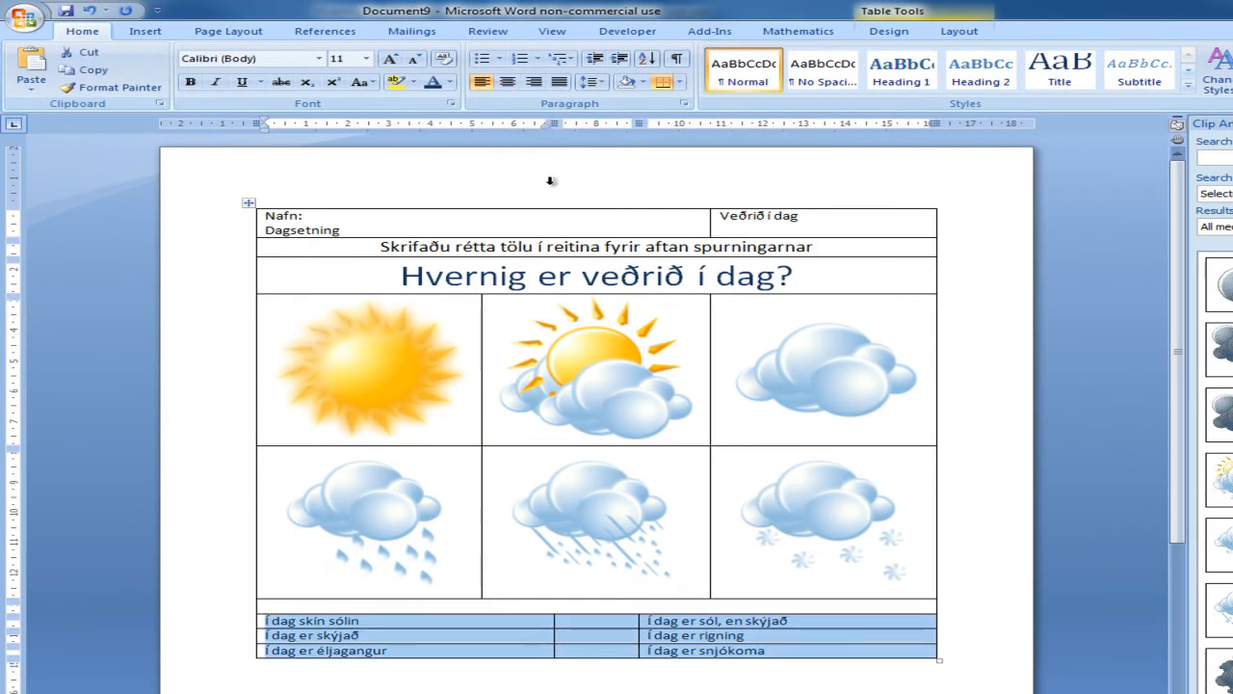
pyautogui.click(367, 59)
pyautogui.click(340, 148)
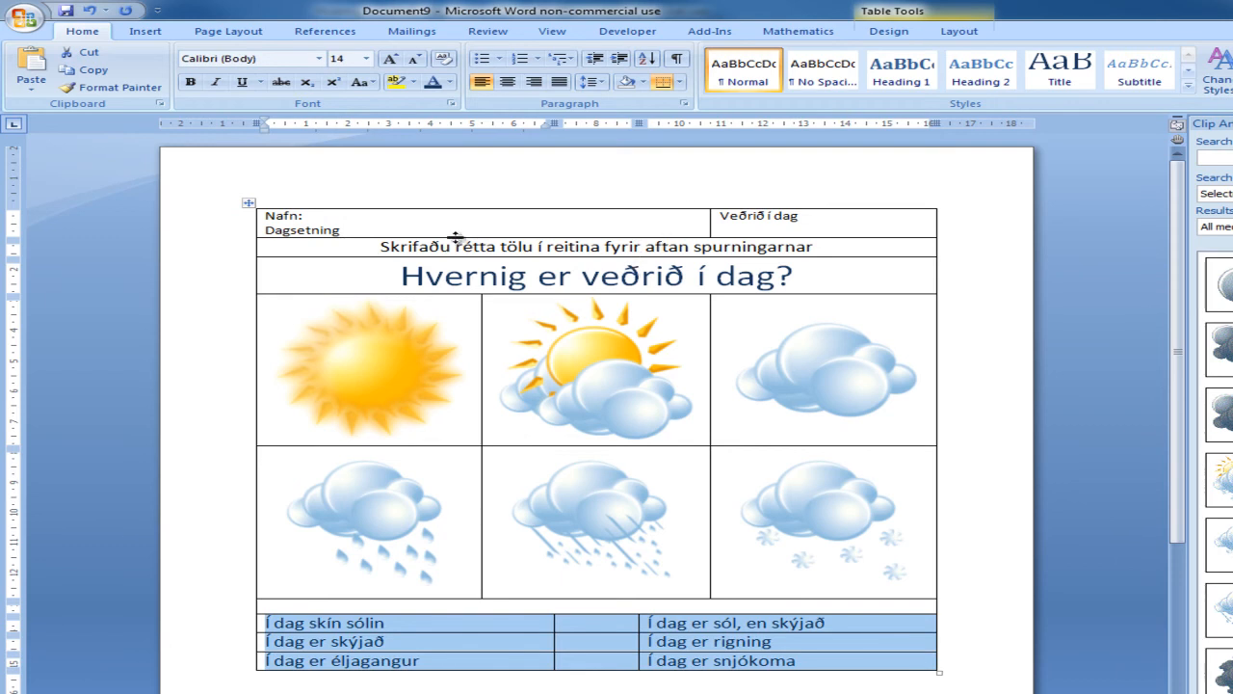
pyautogui.moveTo(381, 233); pyautogui.dragTo(266, 214)
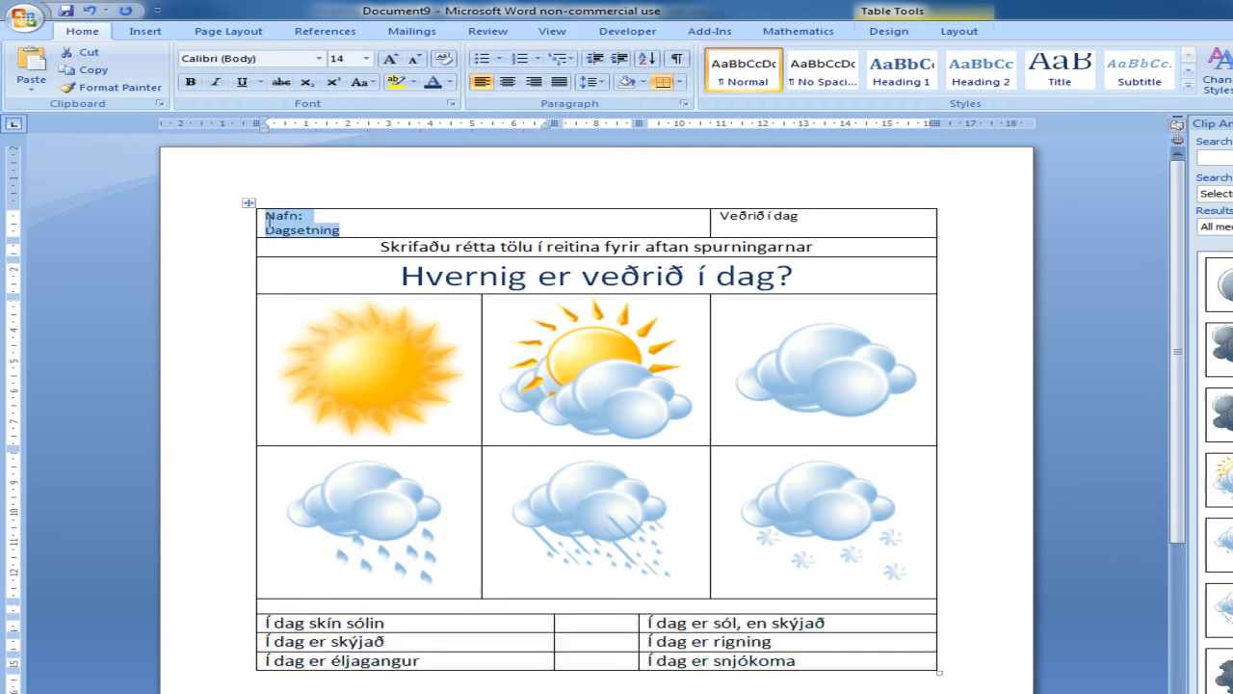
pyautogui.click(367, 59)
pyautogui.click(340, 147)
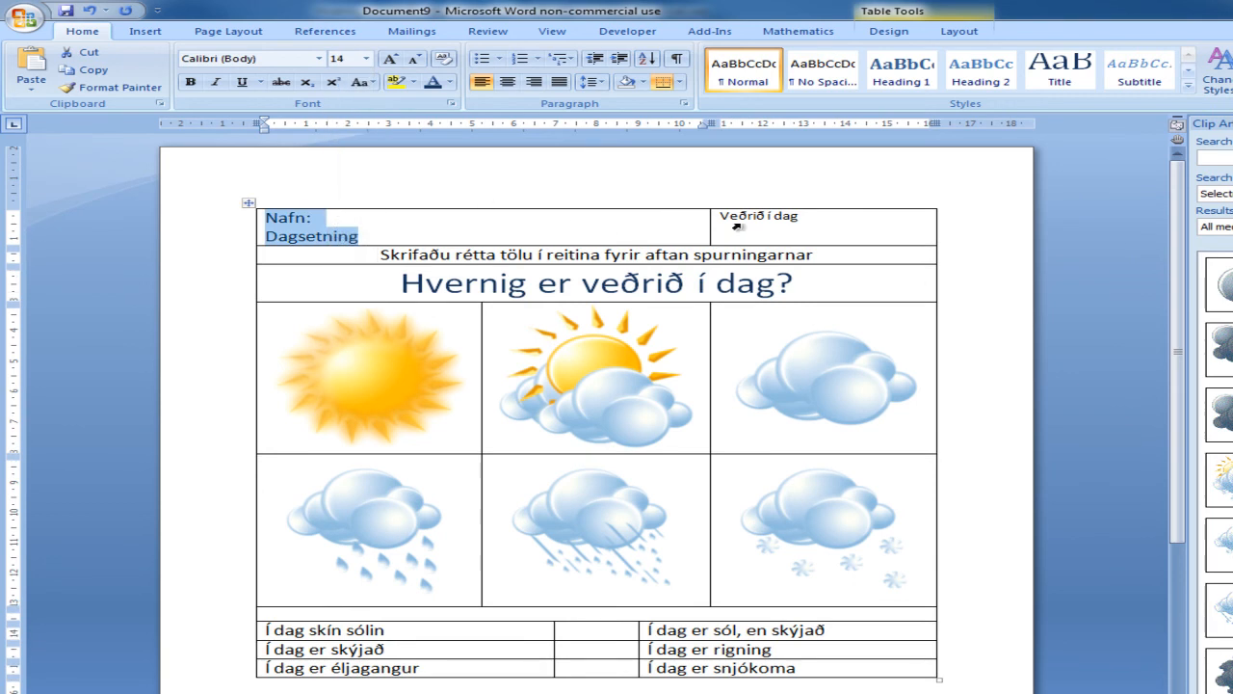
# Step: Enlarge the title "Veðrið í dag" in the table's top row to 22 pt
pyautogui.moveTo(826, 221); pyautogui.dragTo(718, 216)
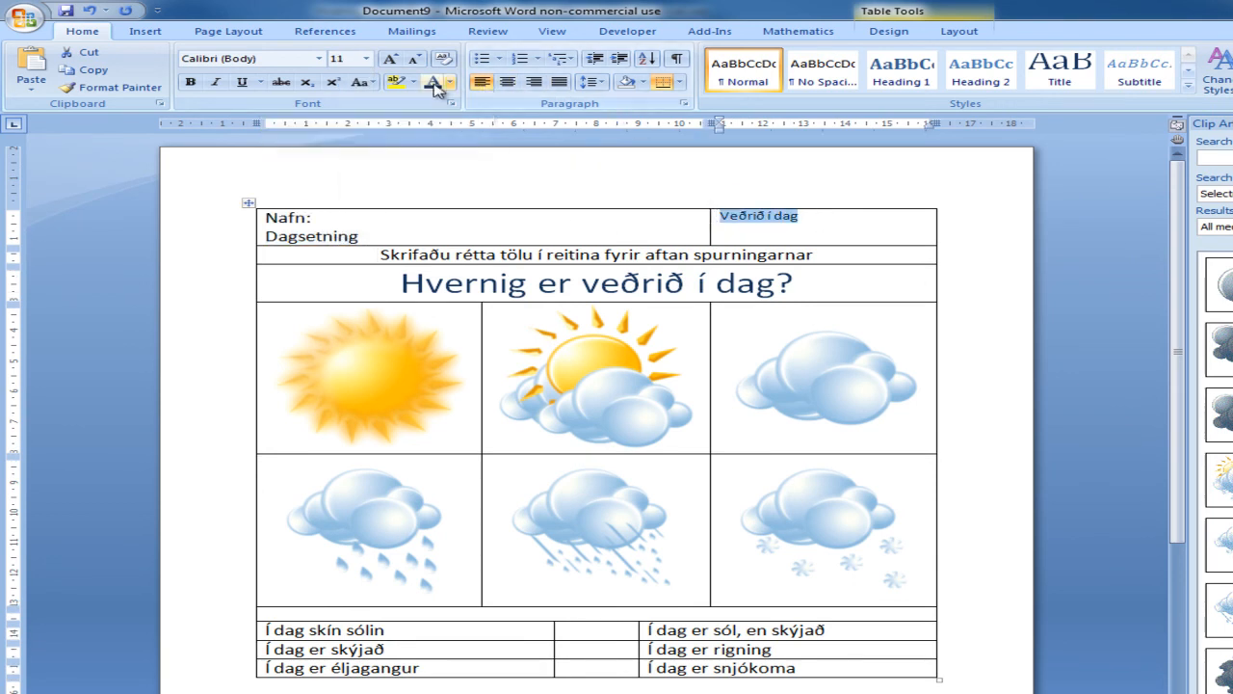
pyautogui.click(390, 60)
pyautogui.click(390, 60)
pyautogui.click(391, 59)
pyautogui.click(390, 60)
pyautogui.click(390, 60)
pyautogui.click(390, 60)
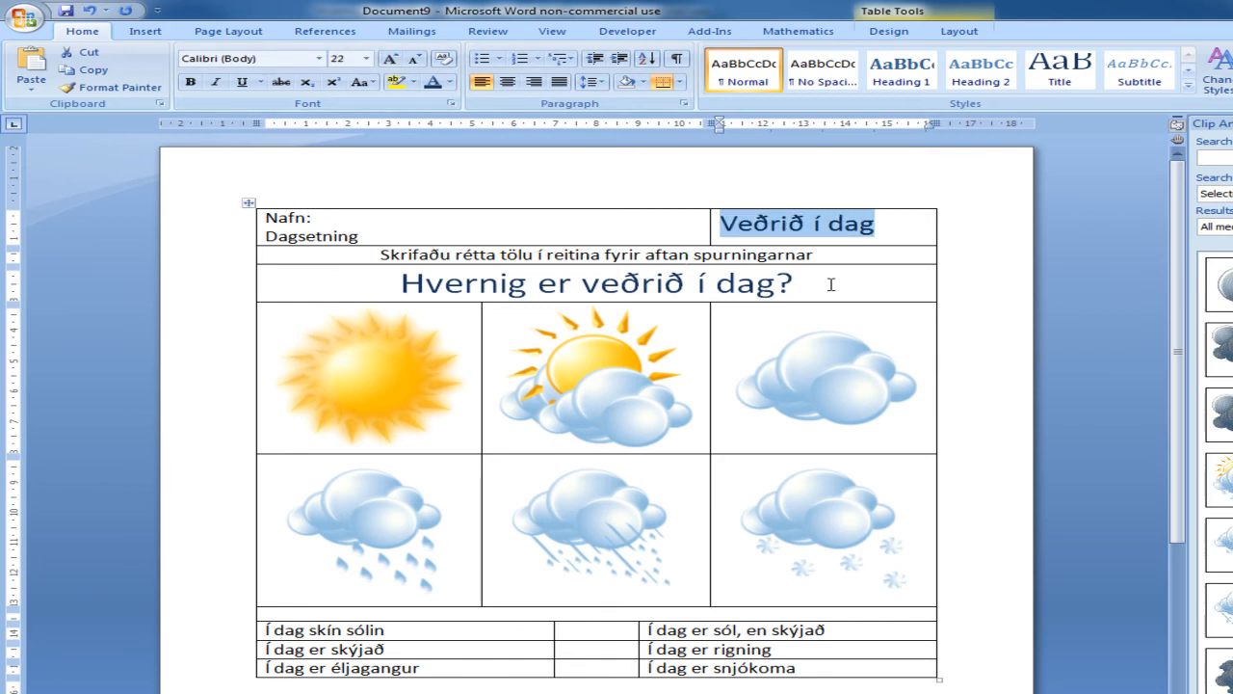
pyautogui.click(832, 255)
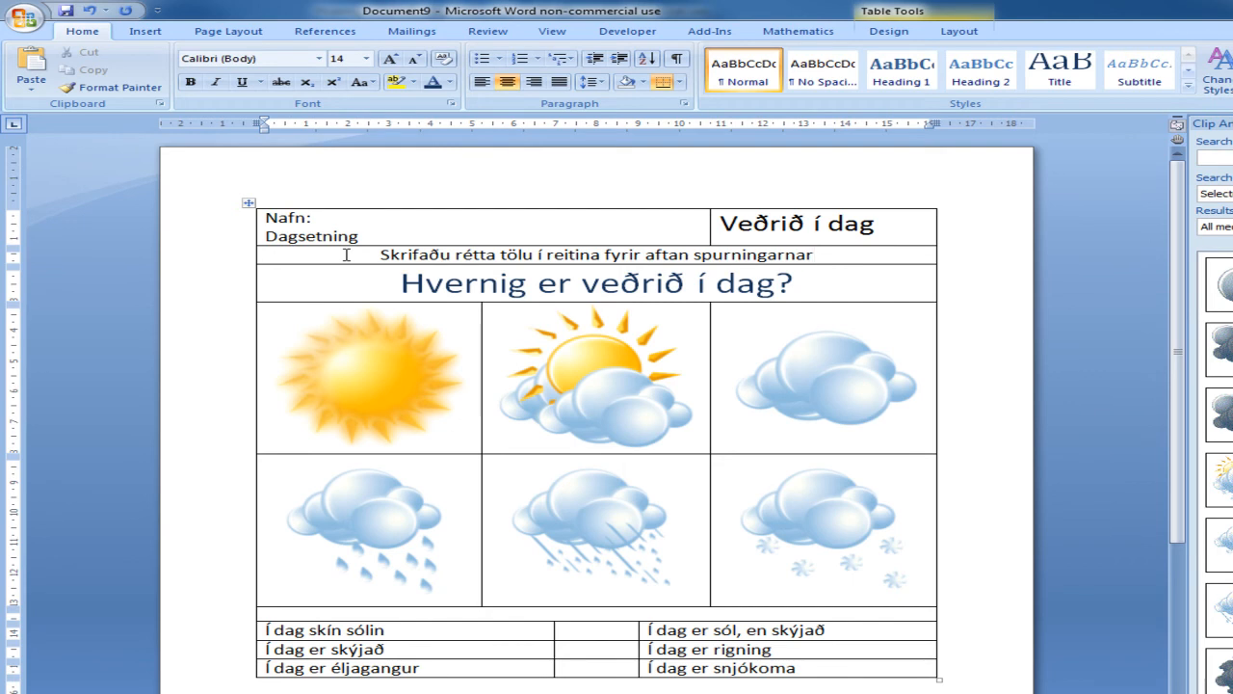
# Step: Centre the contents of the instruction, question and picture rows horizontally and vertically within their cells
pyautogui.moveTo(346, 255); pyautogui.dragTo(831, 561)
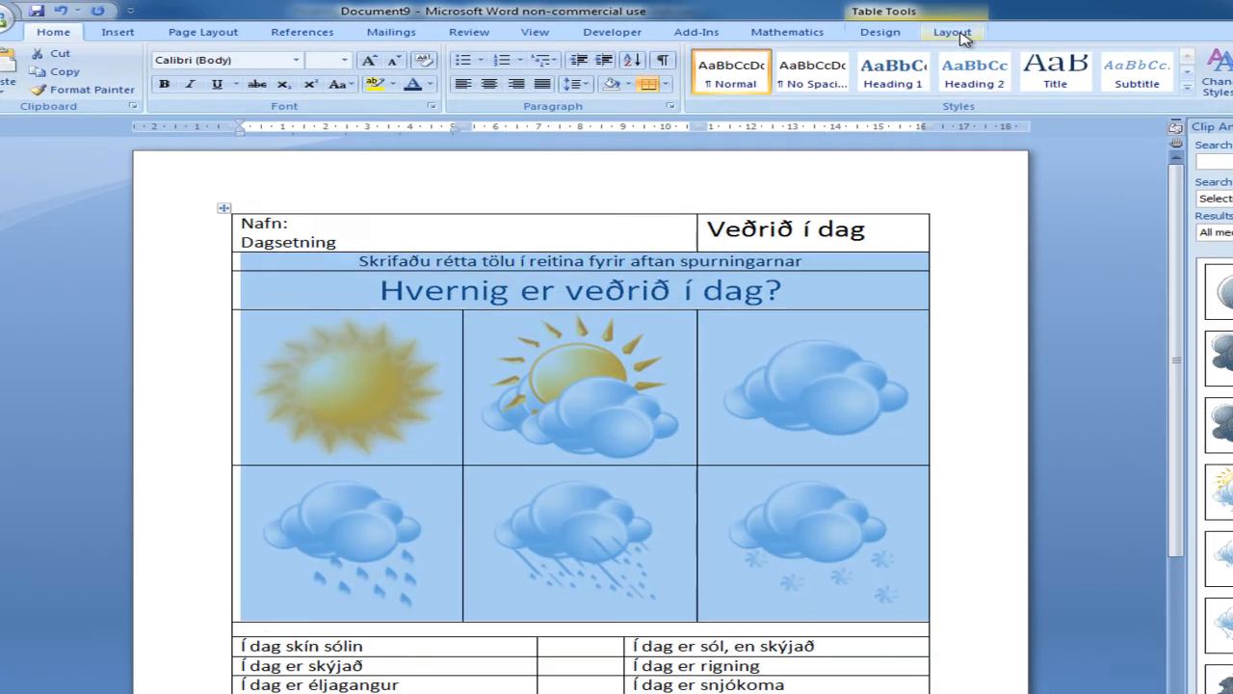
pyautogui.click(964, 33)
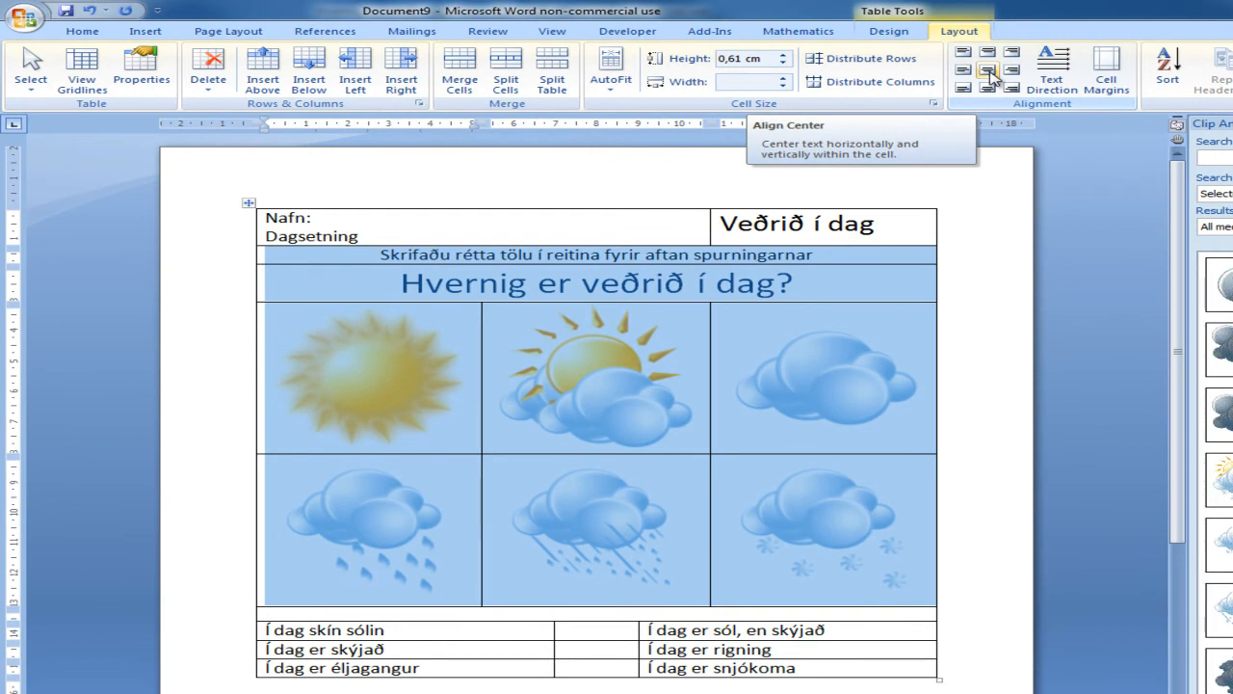
pyautogui.click(991, 73)
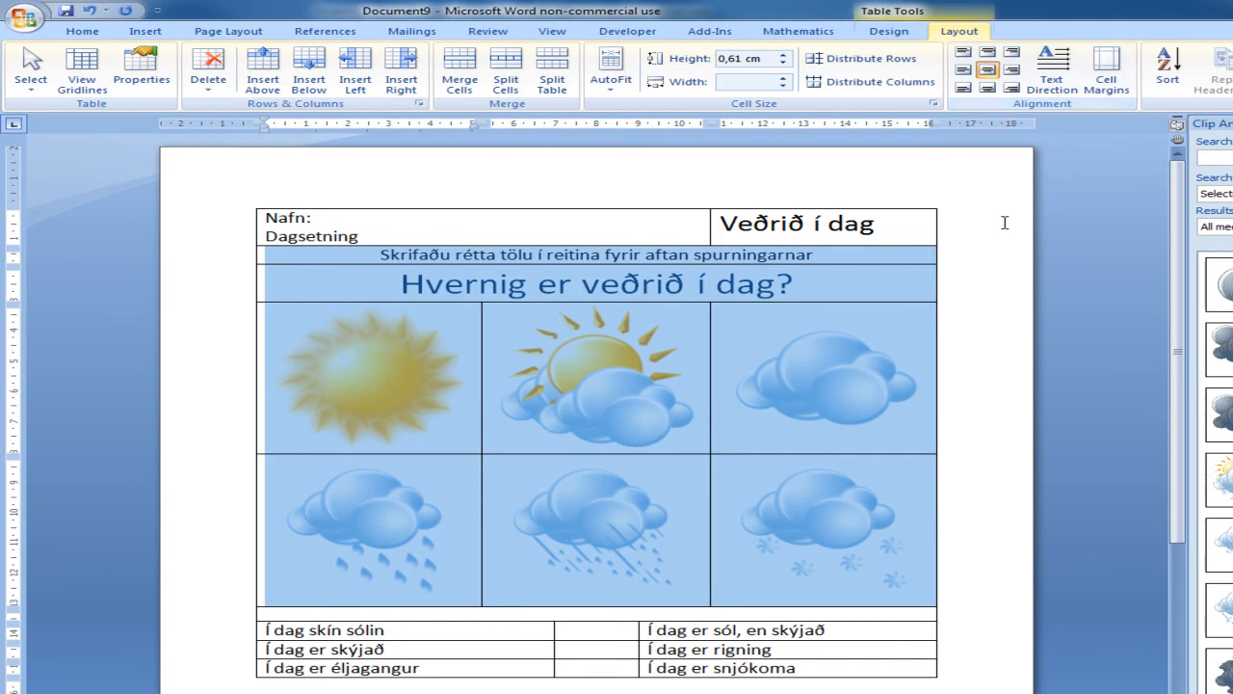
pyautogui.click(958, 221)
# Step: Increase the instruction row's height to about 1.25 cm and try to heighten the question row below it
pyautogui.moveTo(870, 267); pyautogui.dragTo(870, 284)
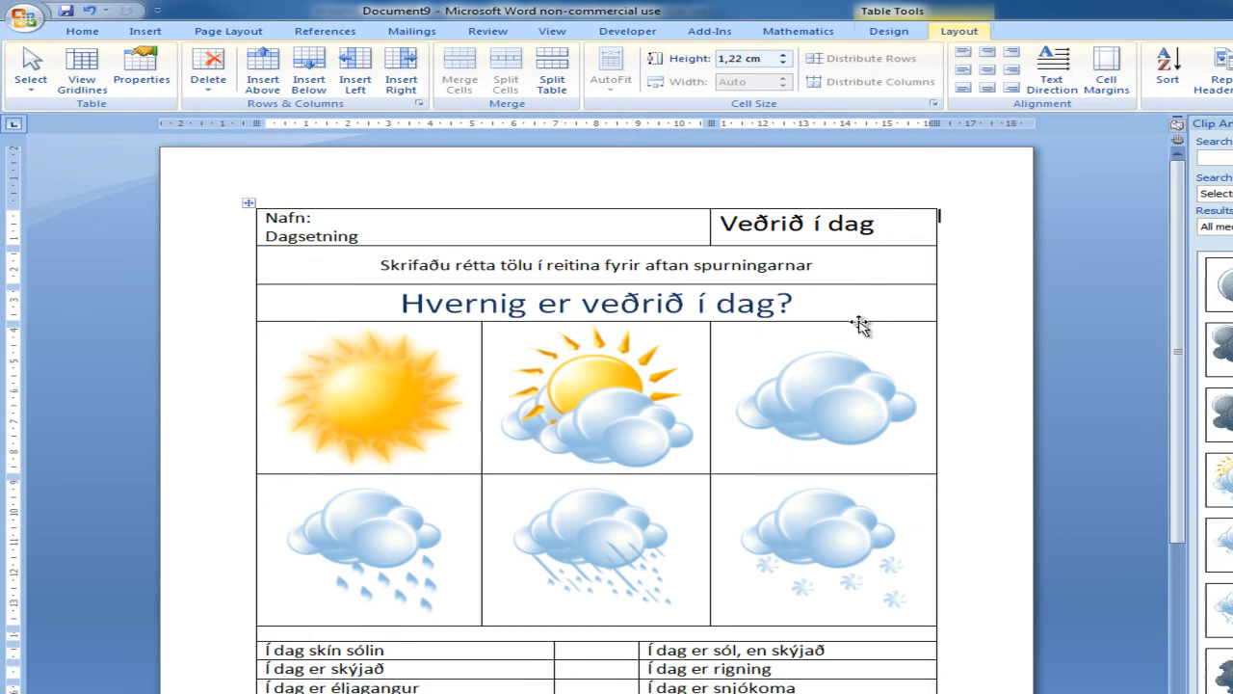
pyautogui.click(860, 325)
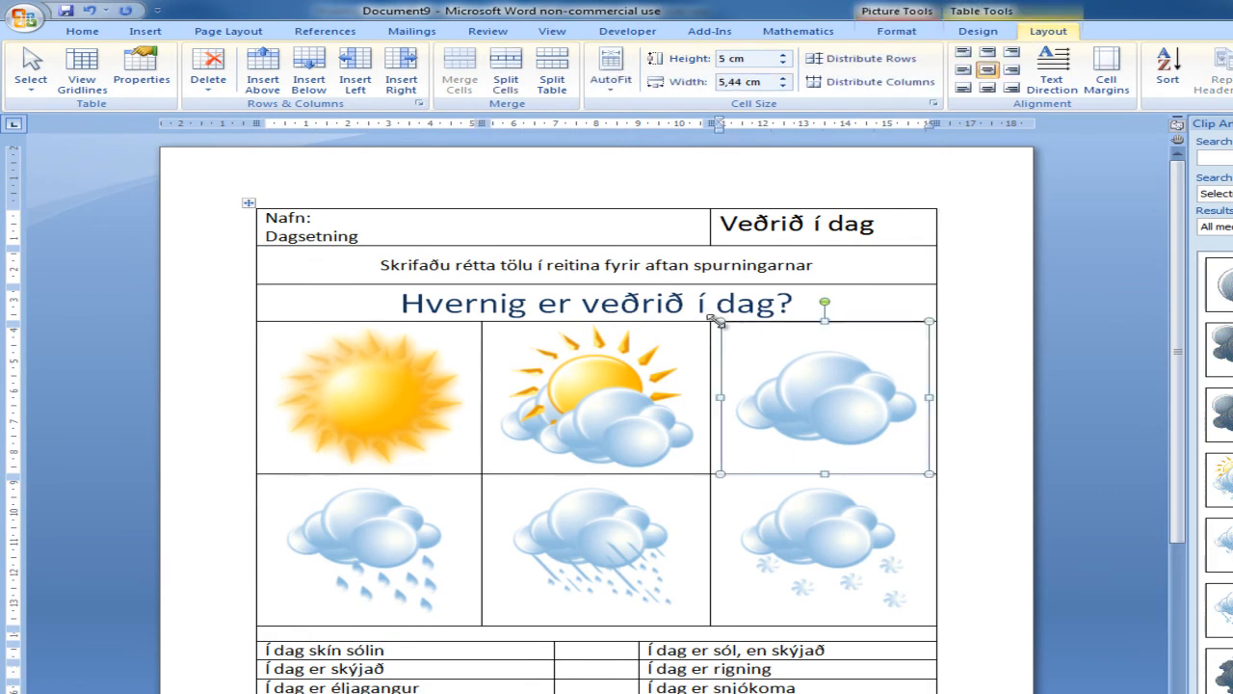
pyautogui.click(887, 290)
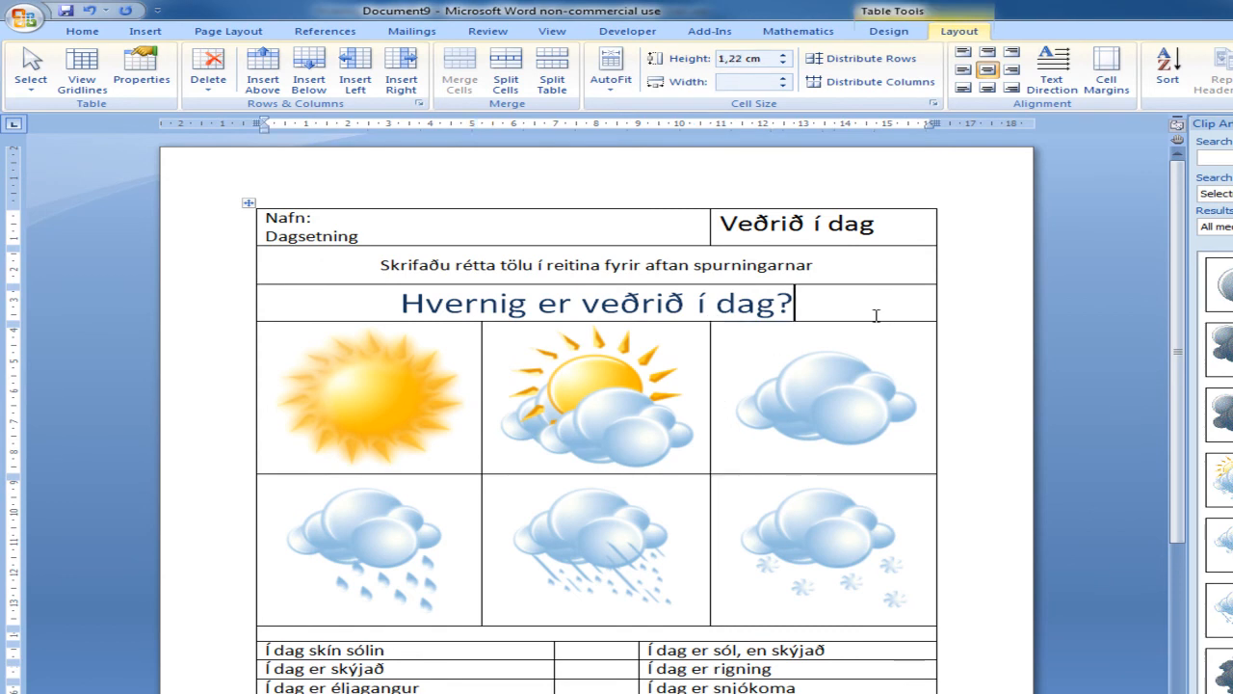
pyautogui.click(875, 325)
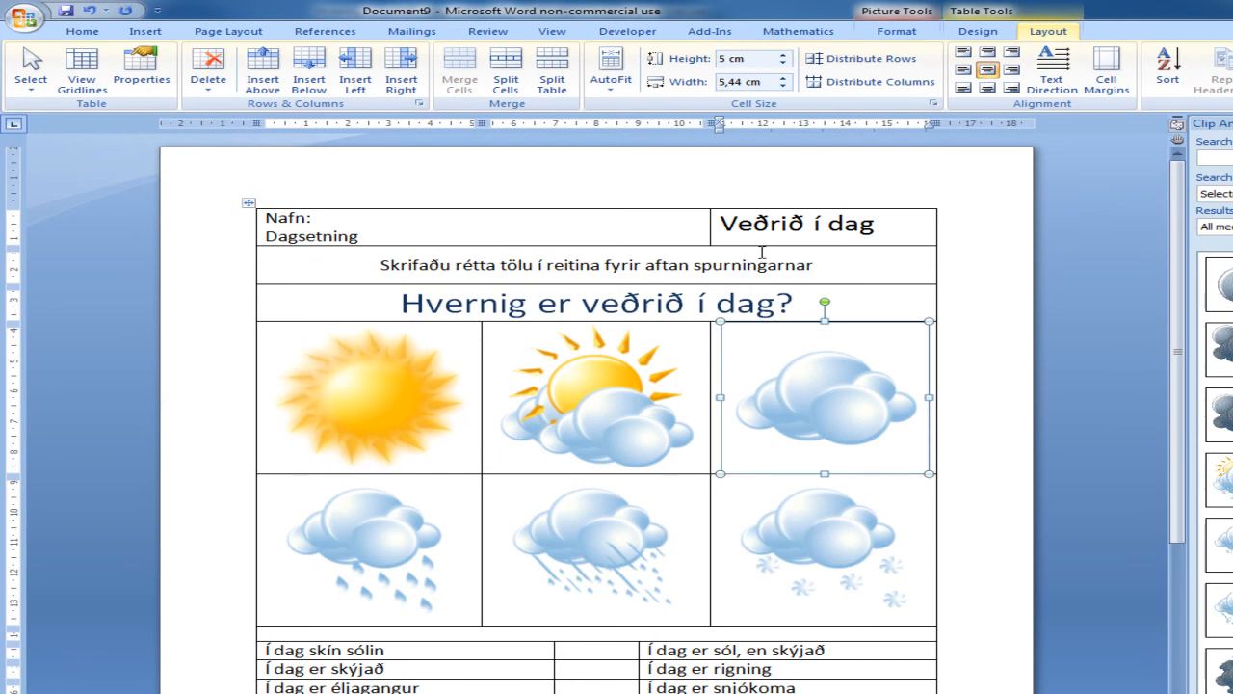
# Step: Increase the height of the top row holding the name, date and title
pyautogui.moveTo(762, 246); pyautogui.dragTo(764, 259)
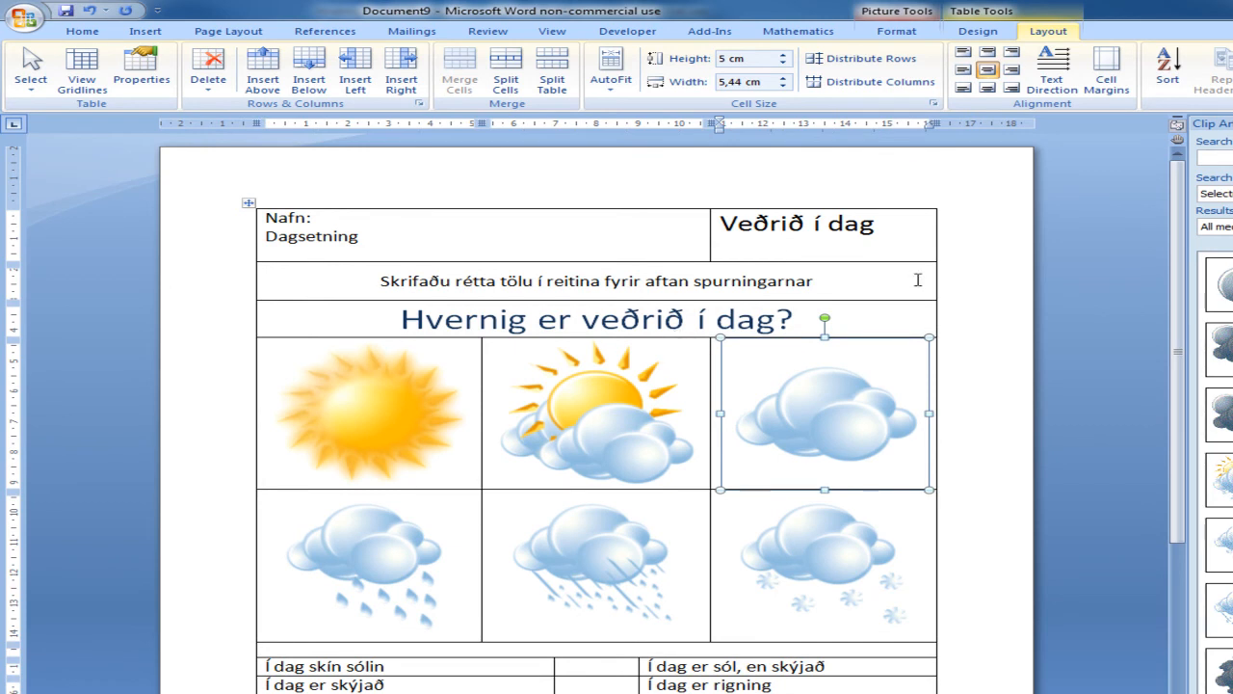
pyautogui.click(1007, 293)
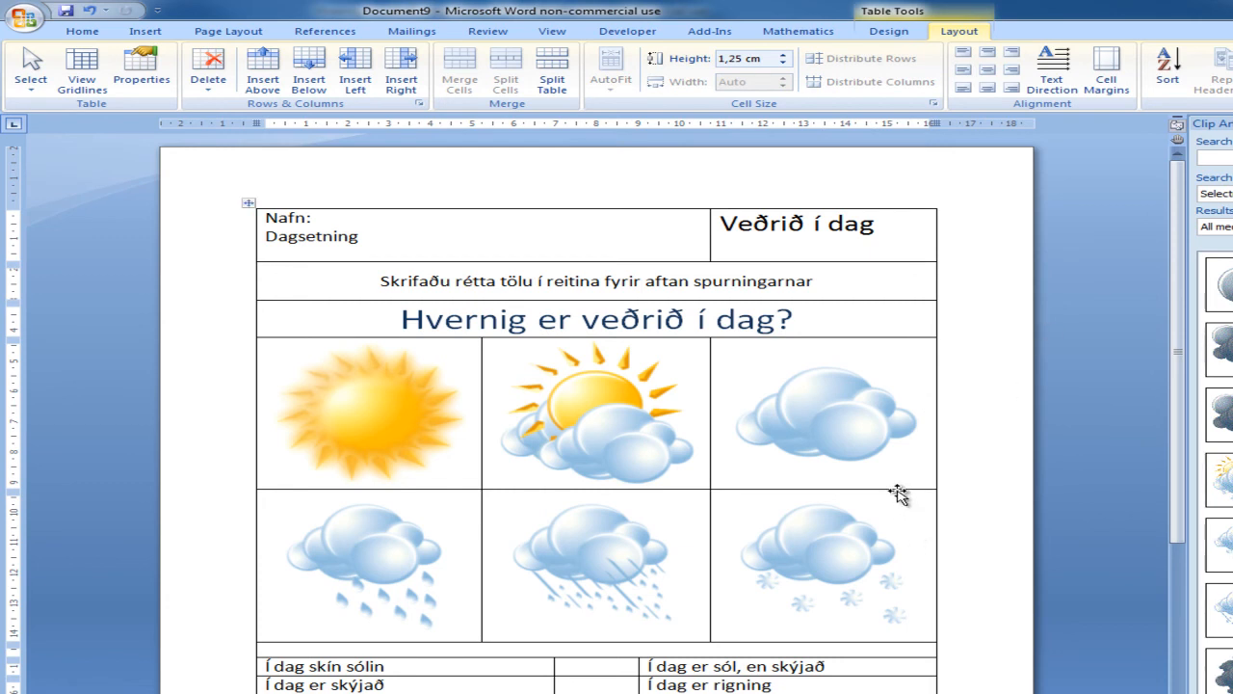
pyautogui.click(877, 631)
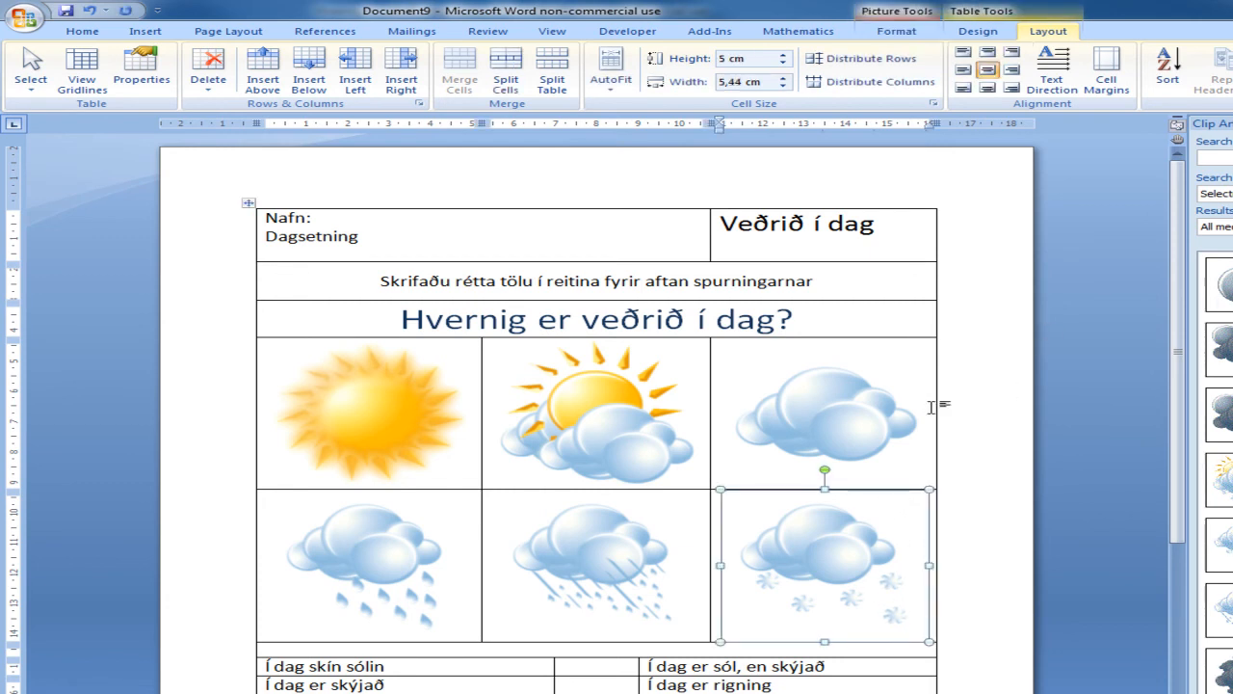
# Step: Make the instruction row slightly taller and increase the question row's height to about 1.75 cm
pyautogui.moveTo(815, 301); pyautogui.dragTo(820, 307)
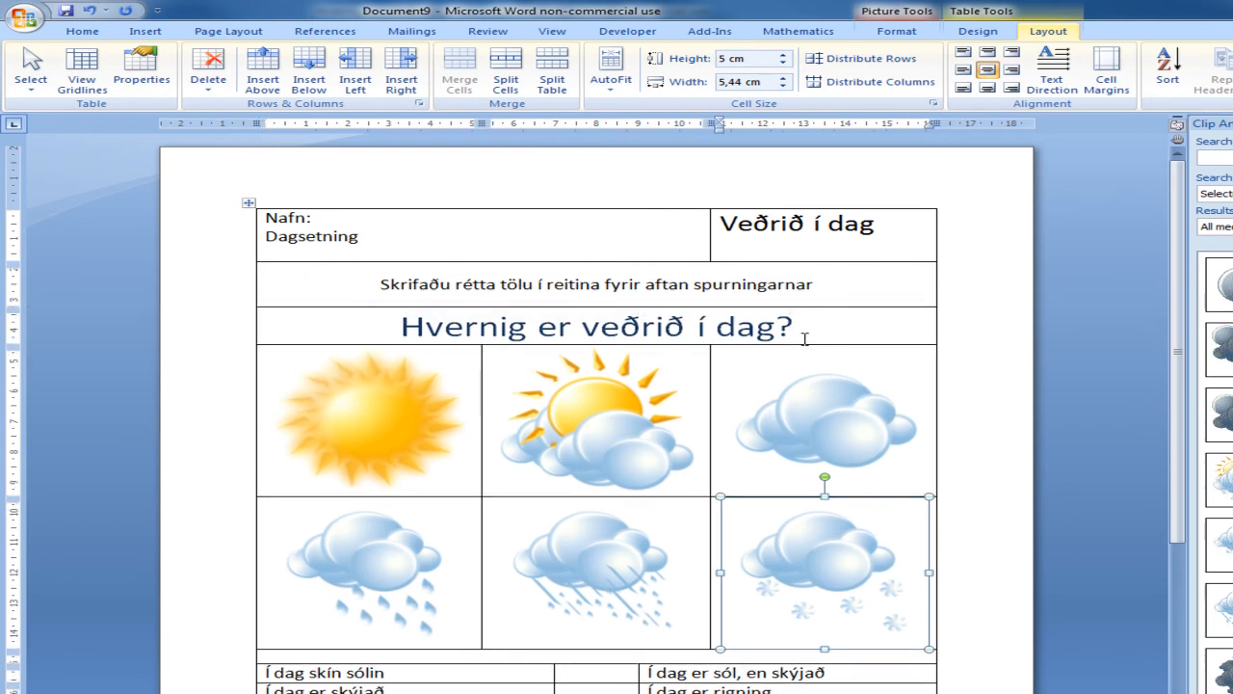
pyautogui.click(806, 351)
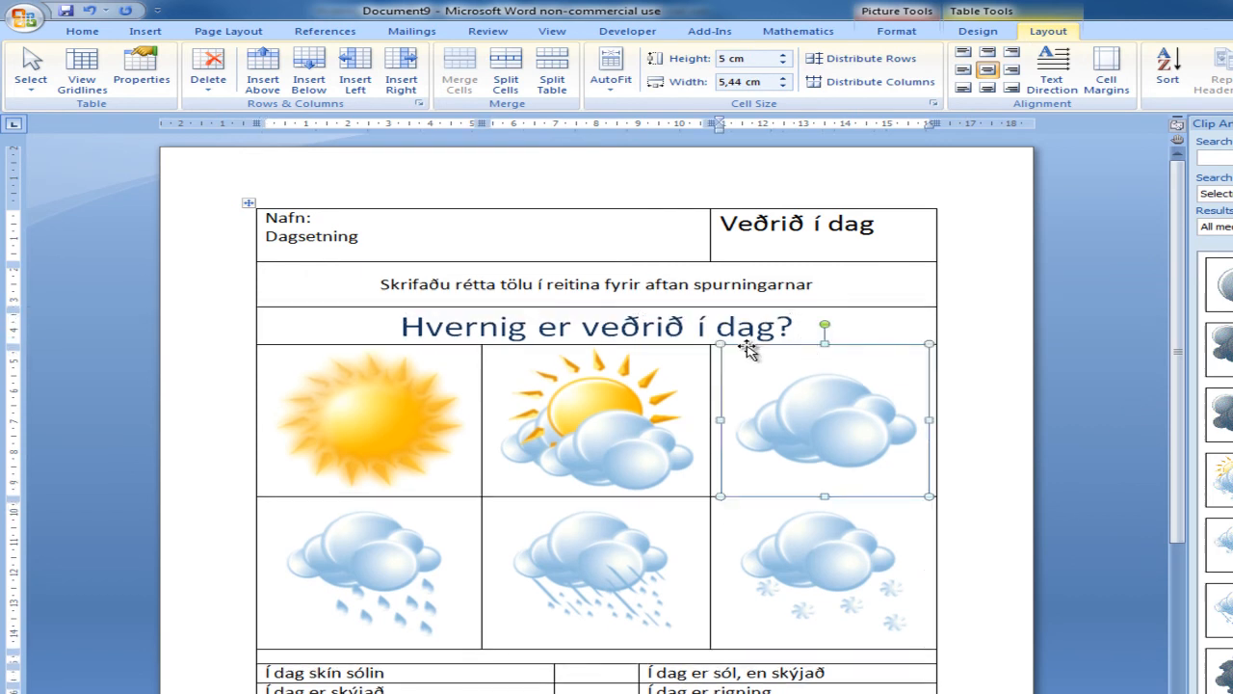
pyautogui.moveTo(713, 345); pyautogui.dragTo(713, 361)
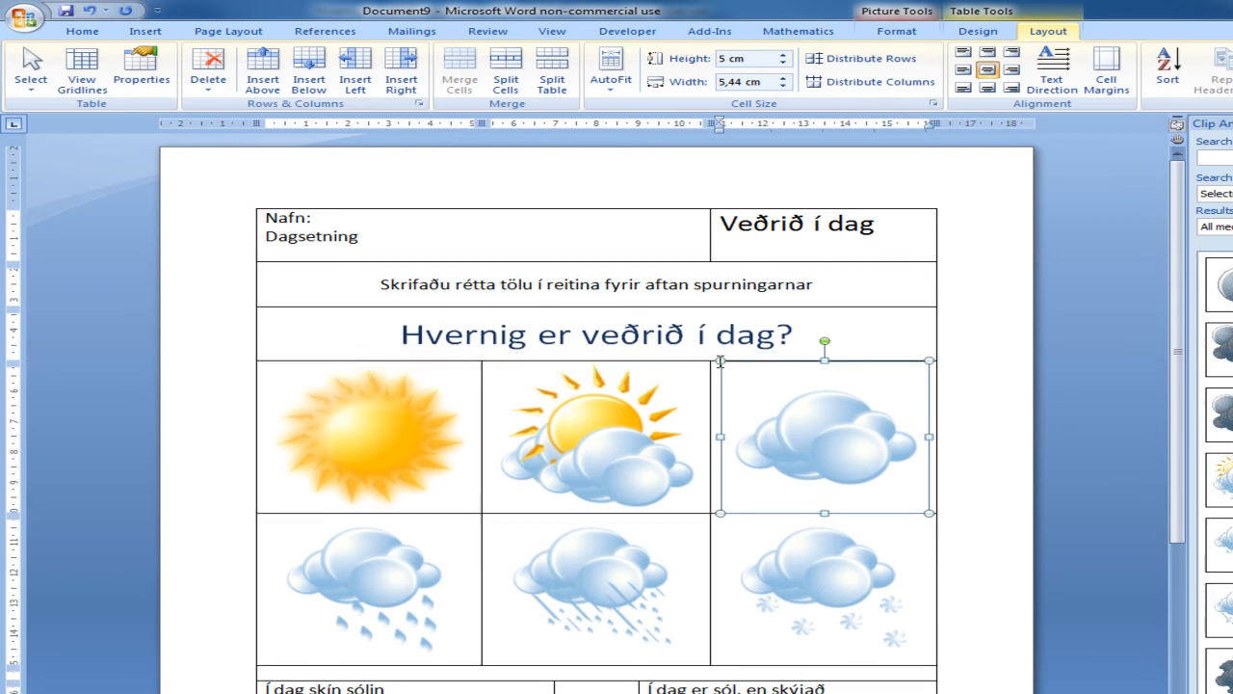
# Step: Make the question heading "Hvernig er veðrið í dag?" bold
pyautogui.moveTo(796, 335); pyautogui.dragTo(403, 336)
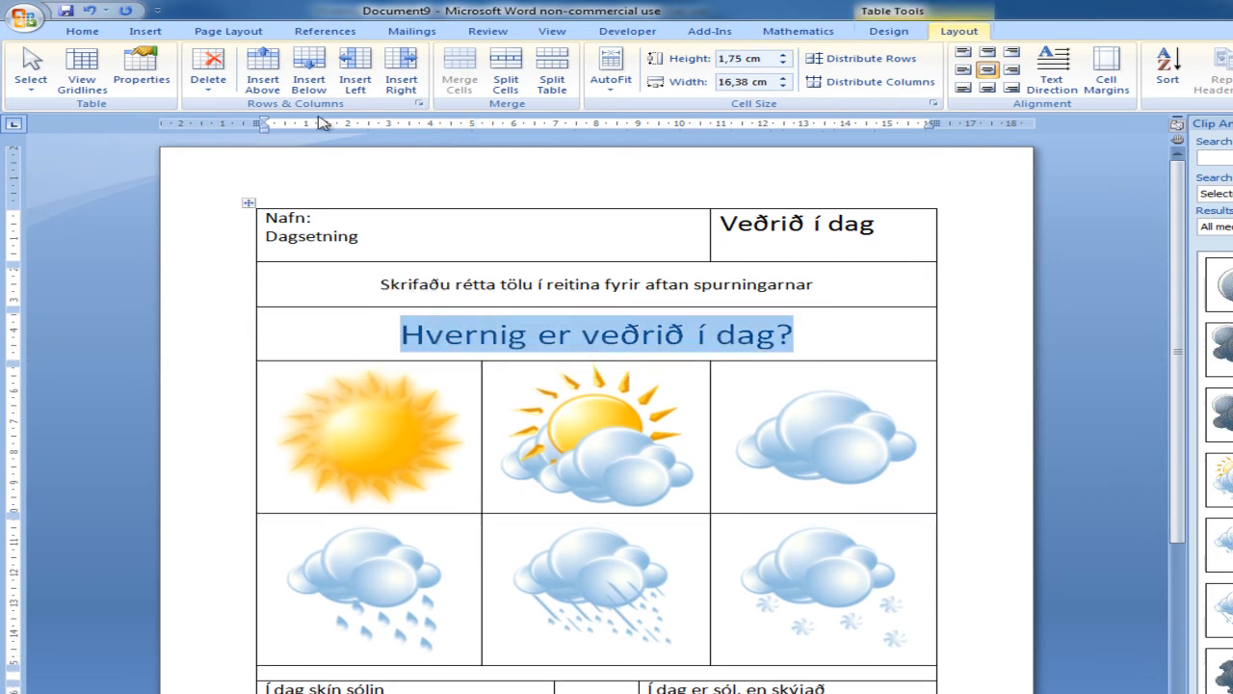
pyautogui.click(85, 32)
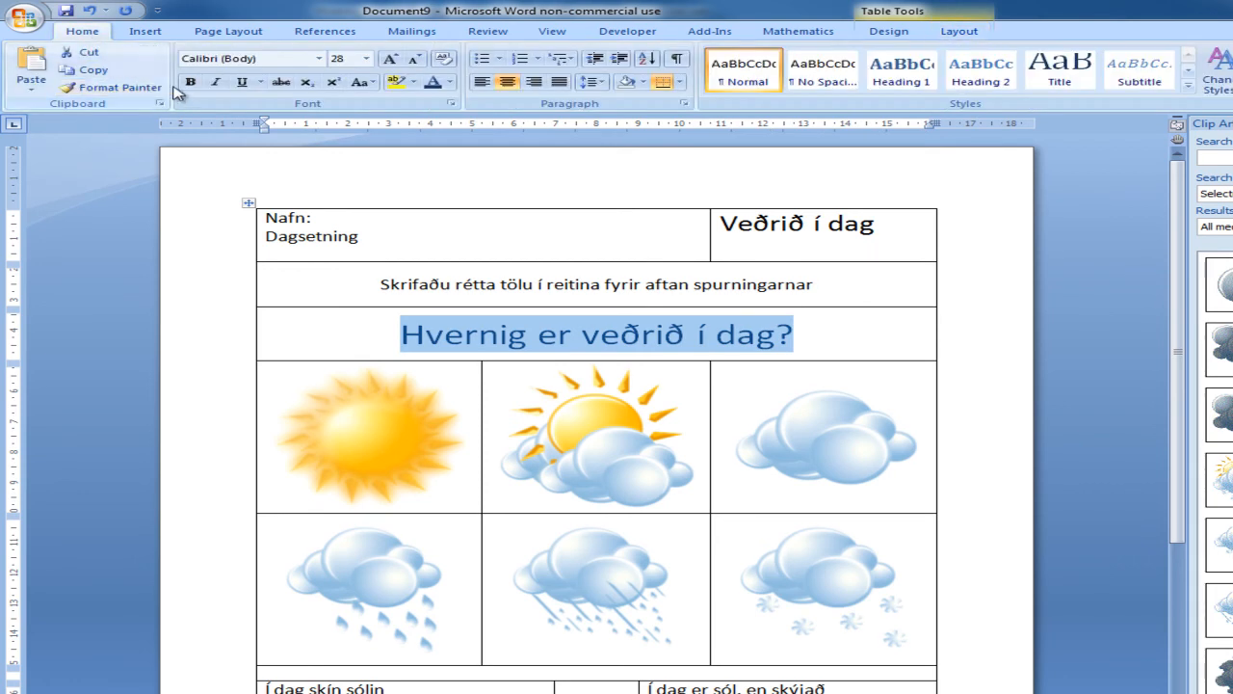
pyautogui.click(191, 81)
# Step: Centre the title "Veðrið í dag" horizontally and vertically within its cell in the top row
pyautogui.click(699, 287)
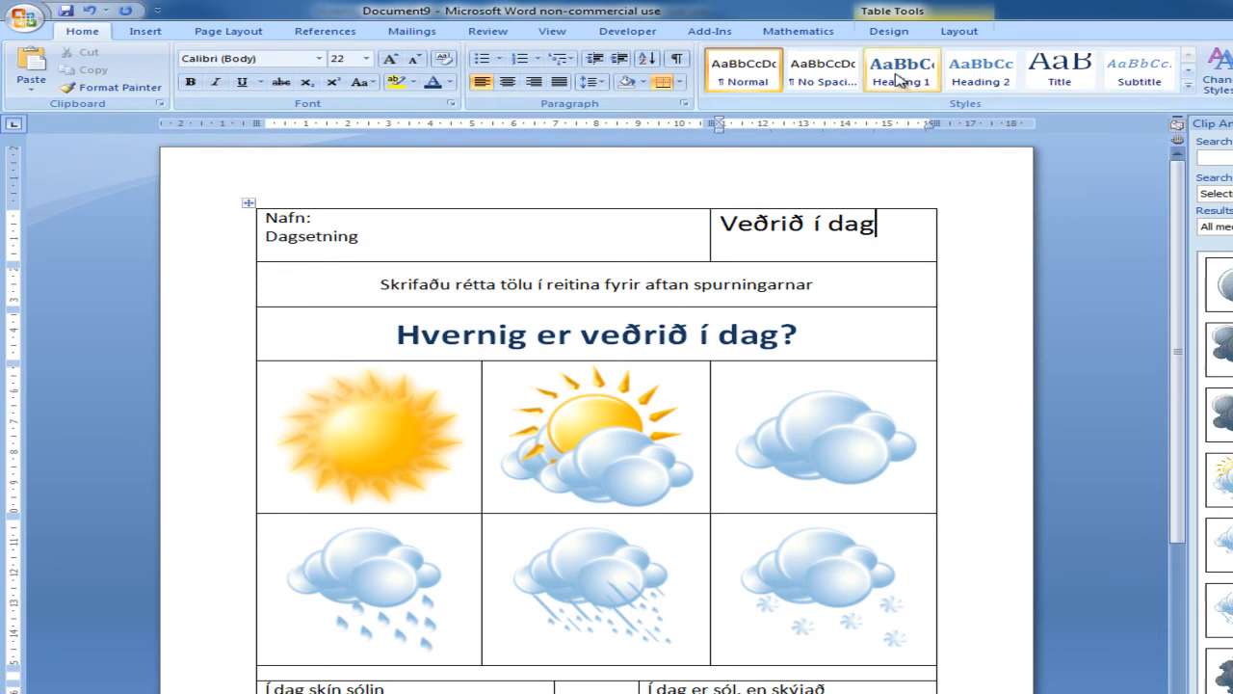
pyautogui.click(959, 31)
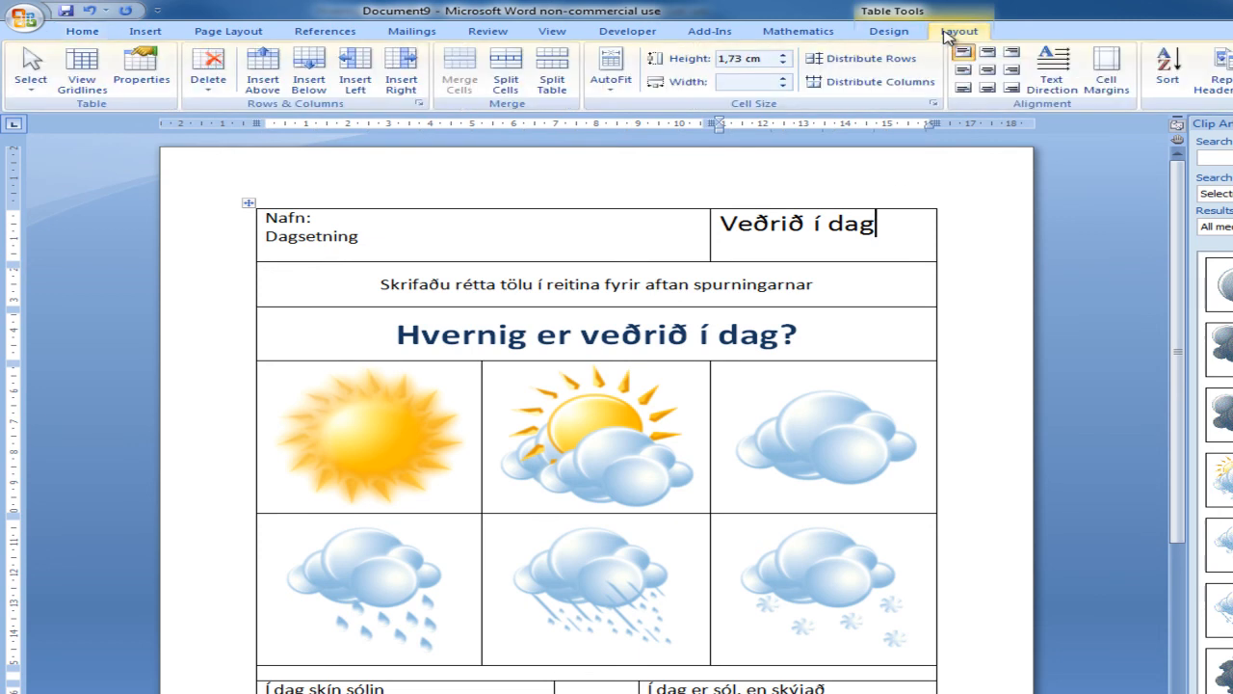
pyautogui.click(987, 70)
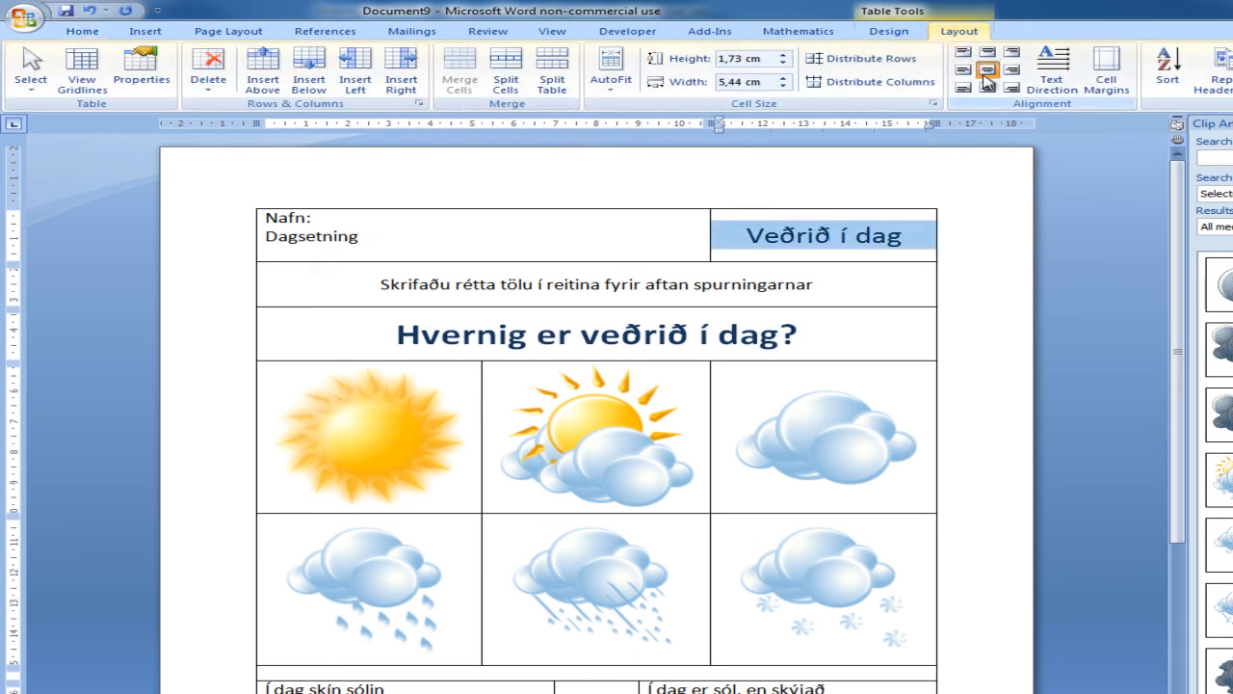
# Step: Widen the line spacing of the "Nafn:" and "Dagsetning" lines in the top row
pyautogui.moveTo(390, 239); pyautogui.dragTo(248, 215)
pyautogui.click(85, 32)
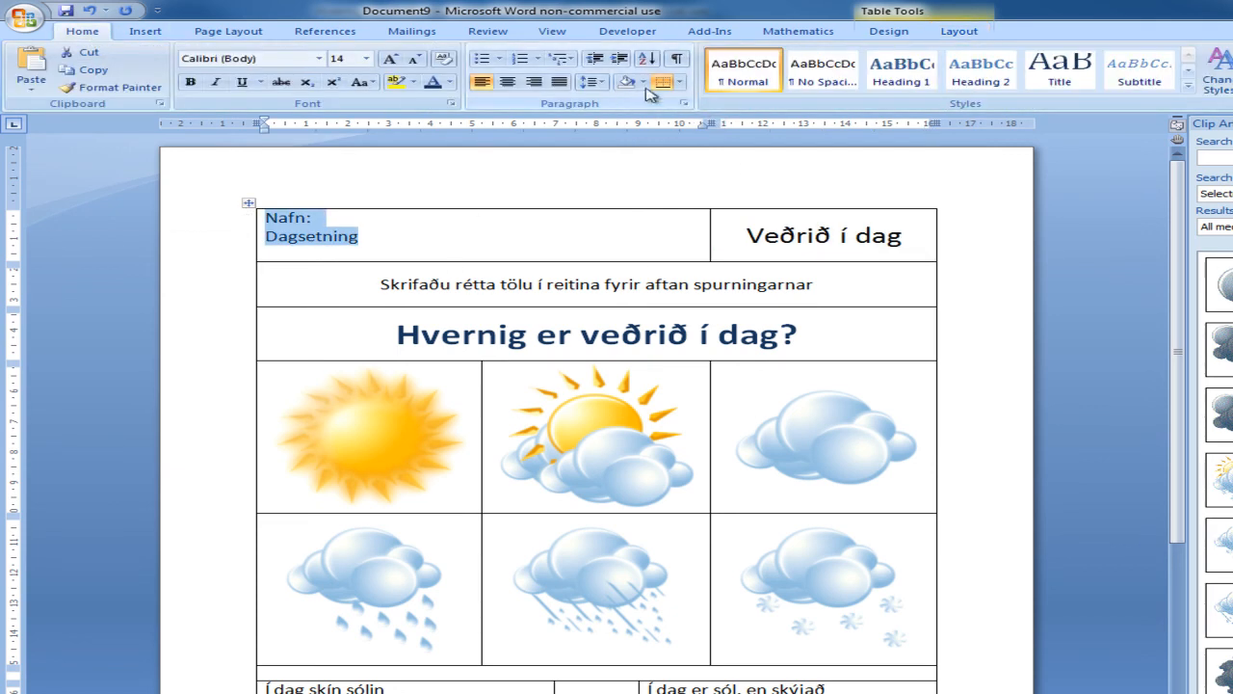
pyautogui.click(593, 82)
pyautogui.click(447, 158)
# Step: Add underscore writing lines after "Nafn:" and "Dagsetning:", completing the second label with a colon
pyautogui.click(379, 223)
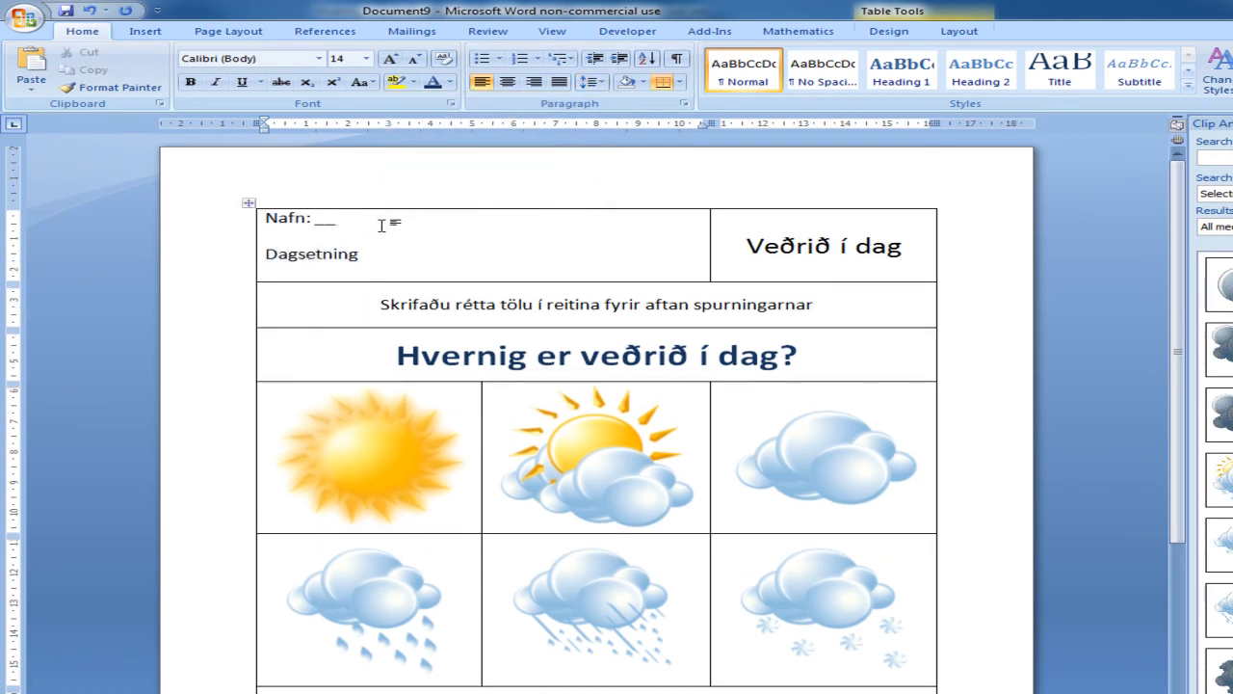
pyautogui.write('_______')
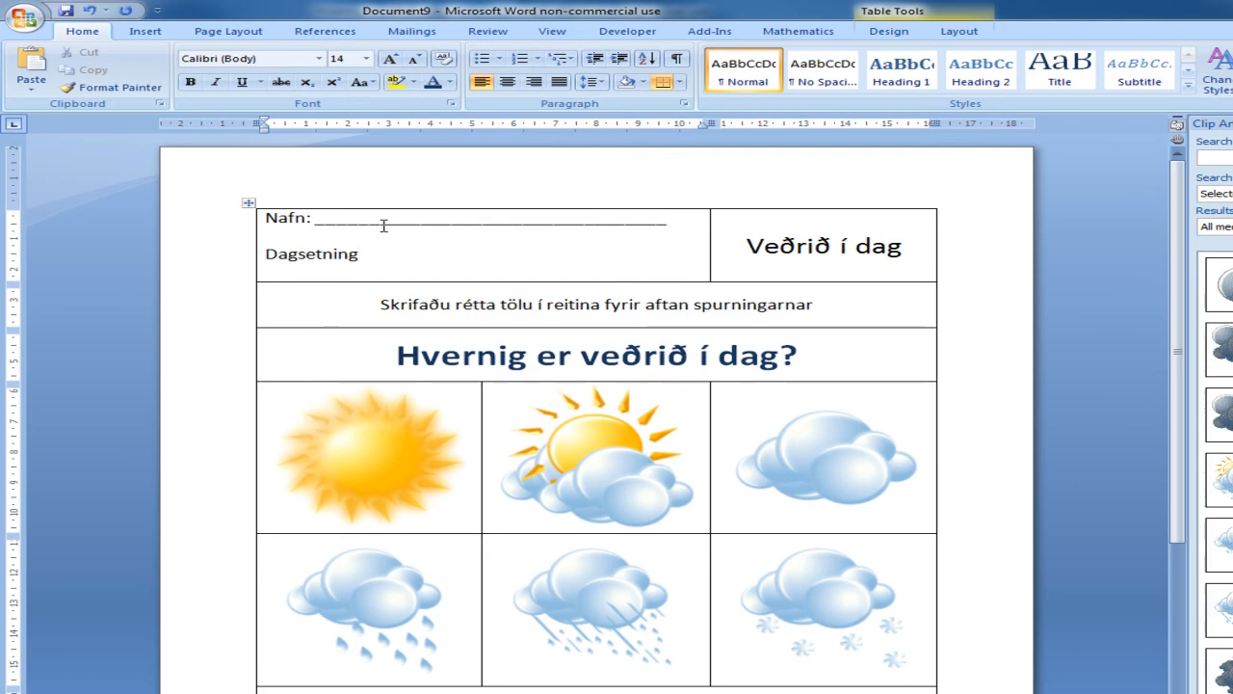
pyautogui.write('_________________________________')
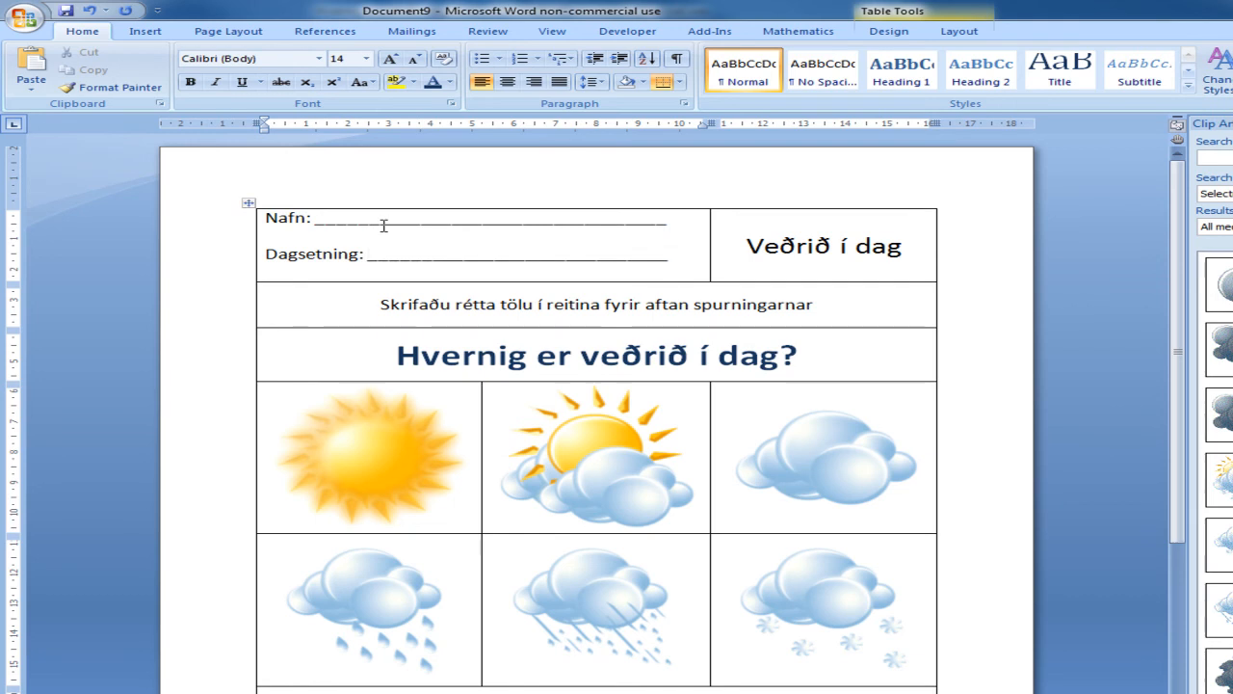
# Step: Increase the height of the first answer row to about 1.26 cm and the second to about 0.98 cm
pyautogui.scroll(-4, 531, 297)
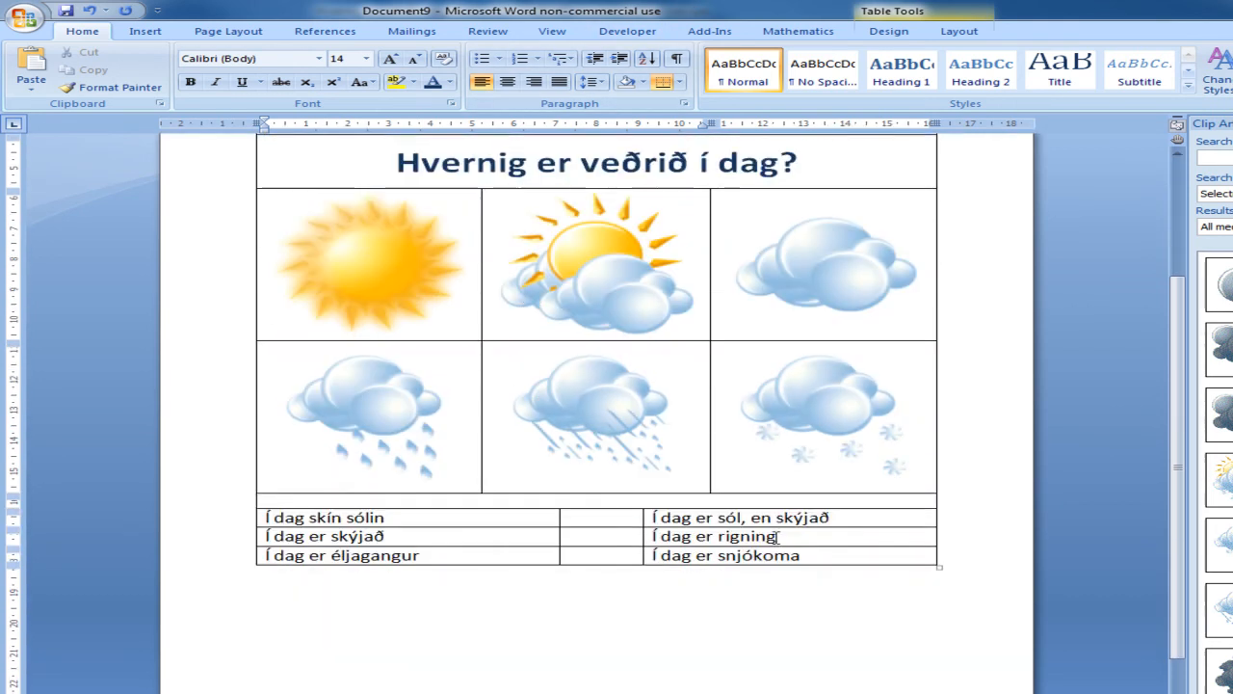
pyautogui.moveTo(840, 526); pyautogui.dragTo(845, 547)
pyautogui.scroll(2, 834, 597)
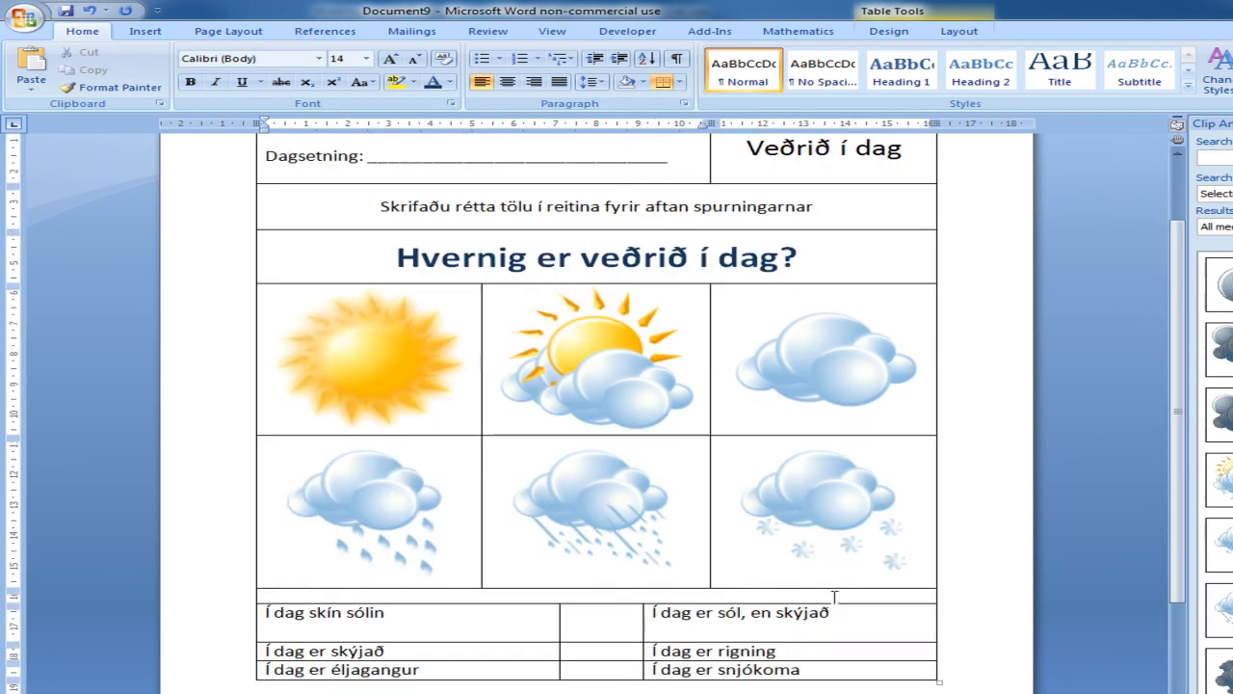
pyautogui.moveTo(826, 661); pyautogui.dragTo(509, 624)
# Step: Align the text of all three answer rows vertically centred and to the left of their cells
pyautogui.click(838, 686)
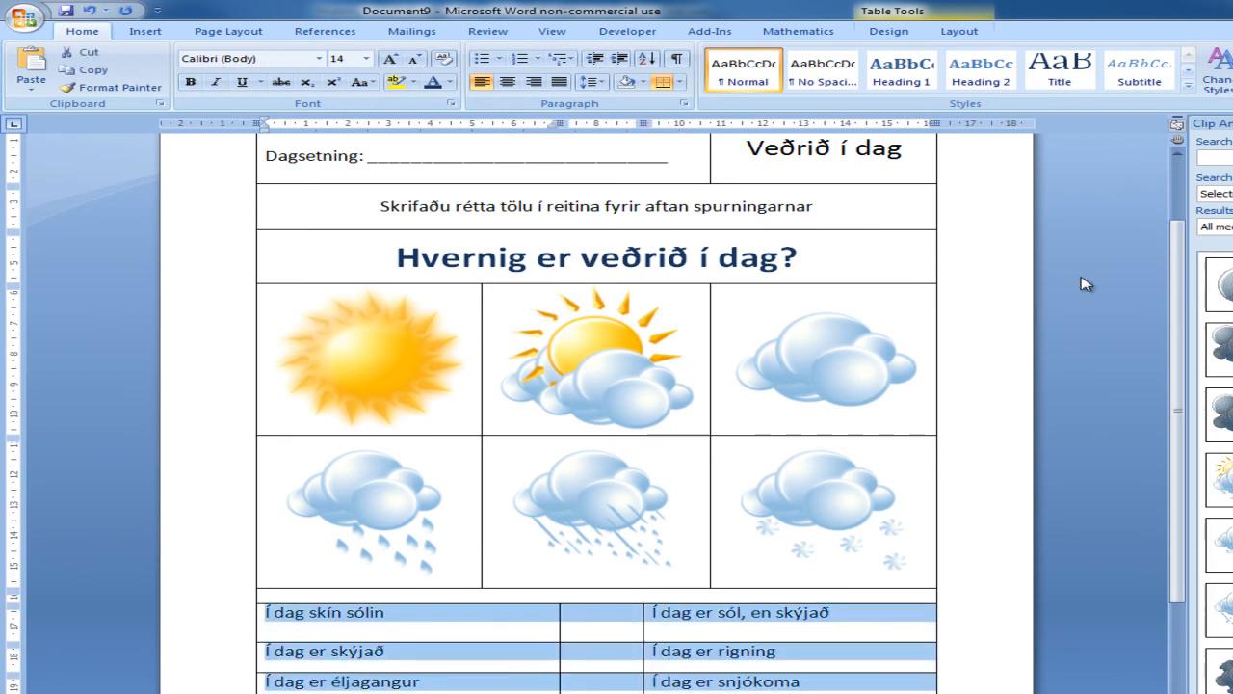
pyautogui.click(968, 31)
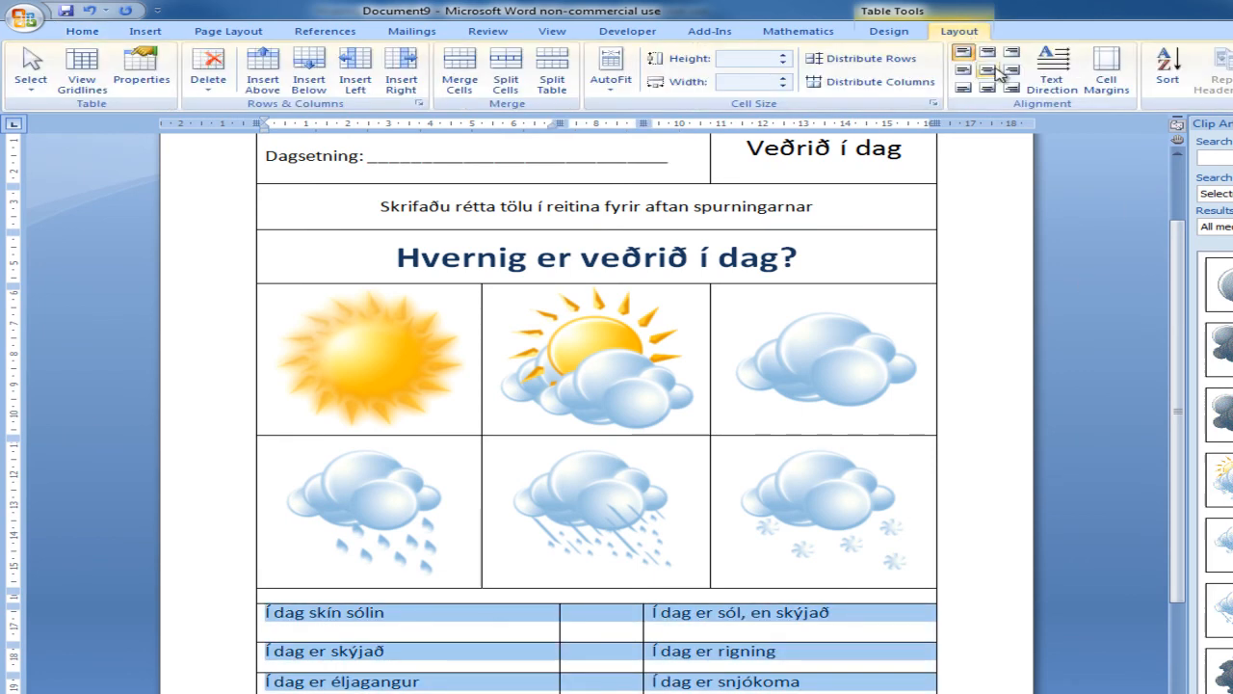
pyautogui.click(990, 71)
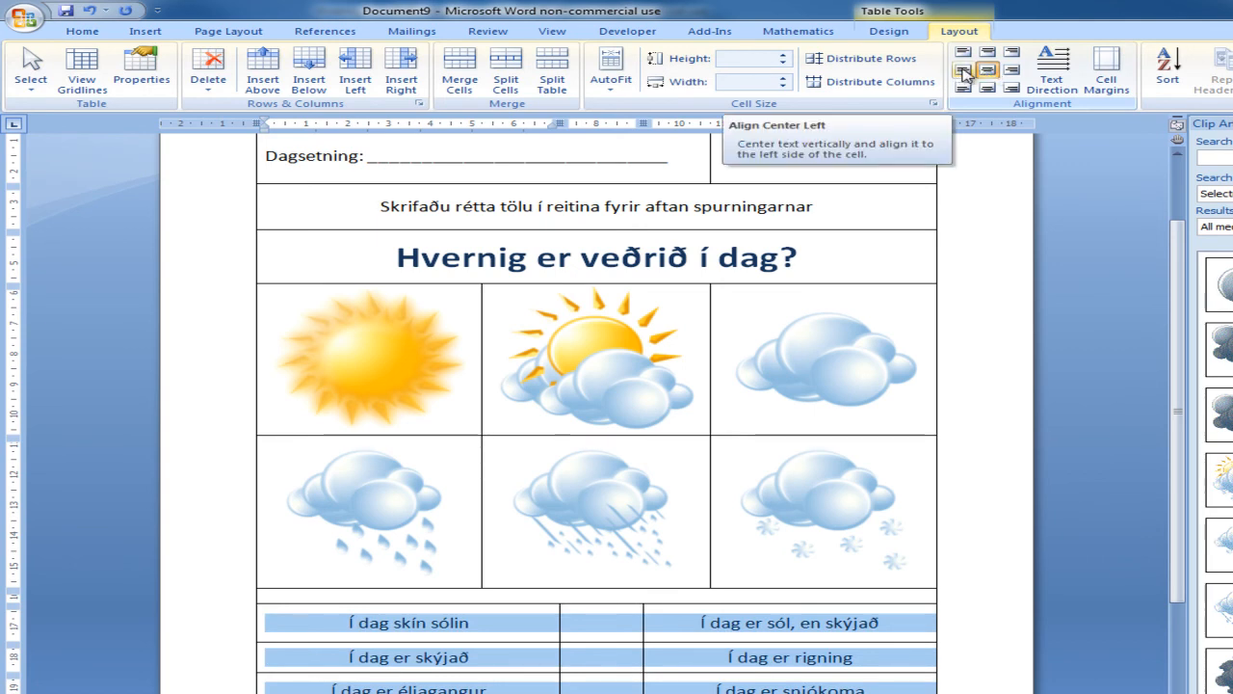
pyautogui.click(963, 72)
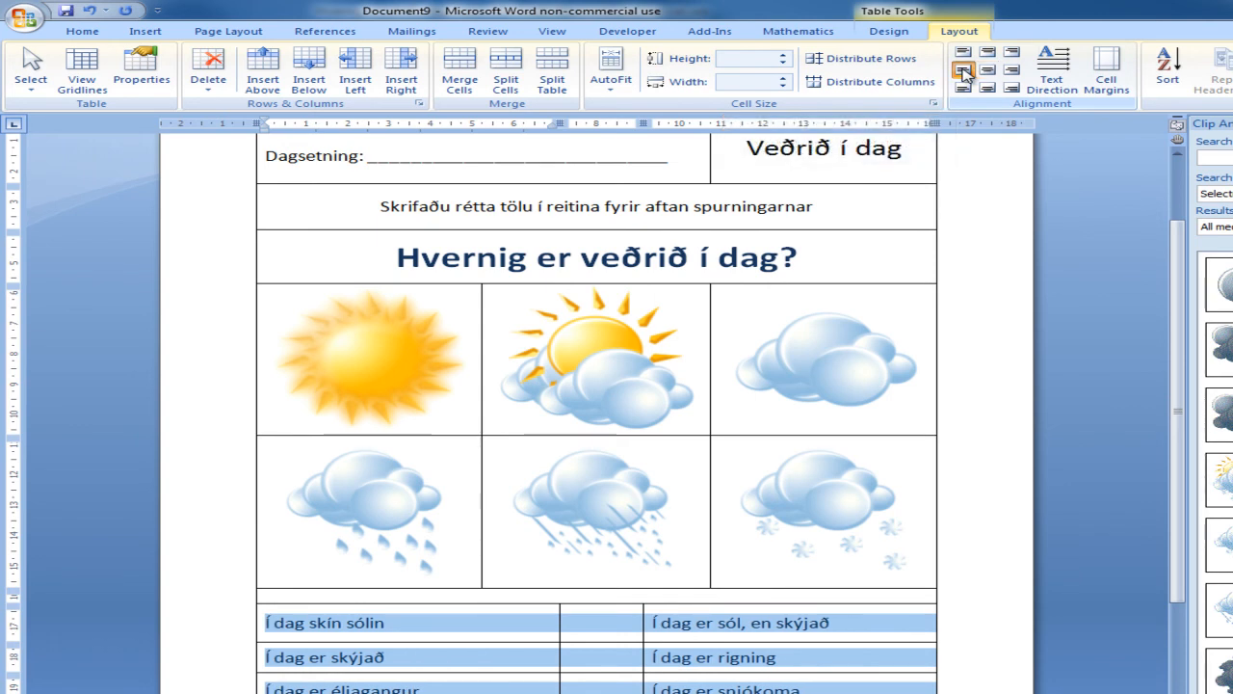
# Step: Increase the second answer row's height to about 1.23 cm and make the third answer row slightly taller than it
pyautogui.click(833, 661)
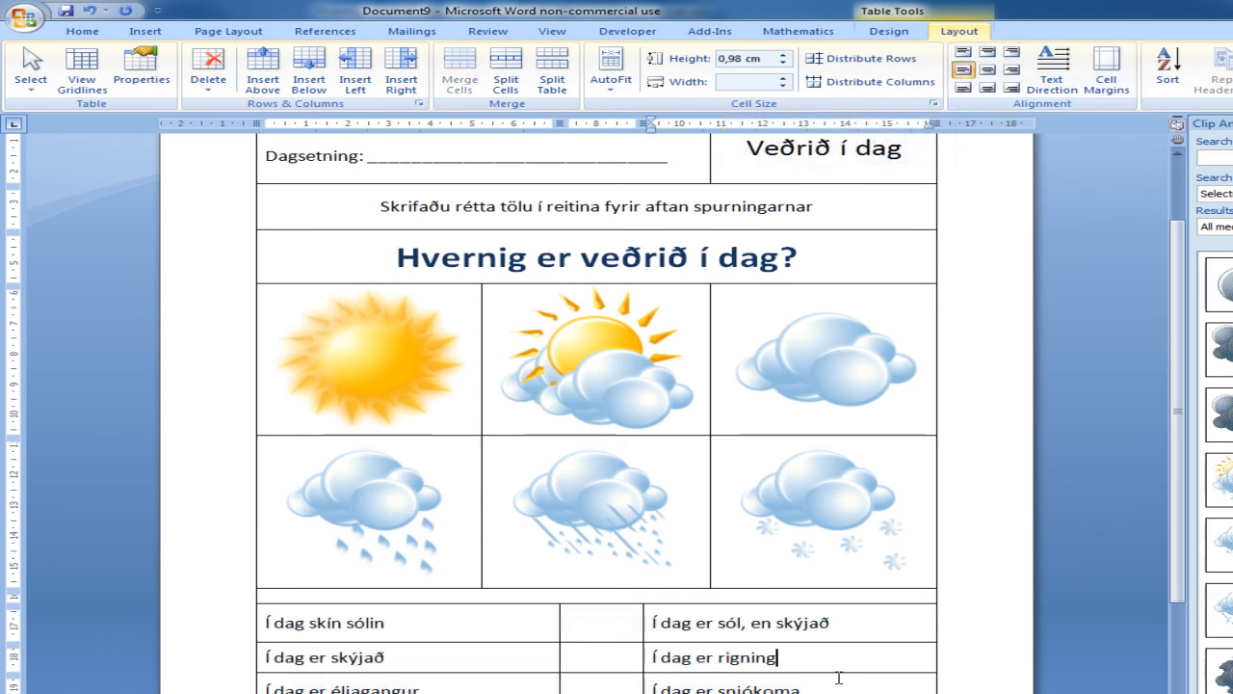
pyautogui.moveTo(837, 674); pyautogui.dragTo(838, 682)
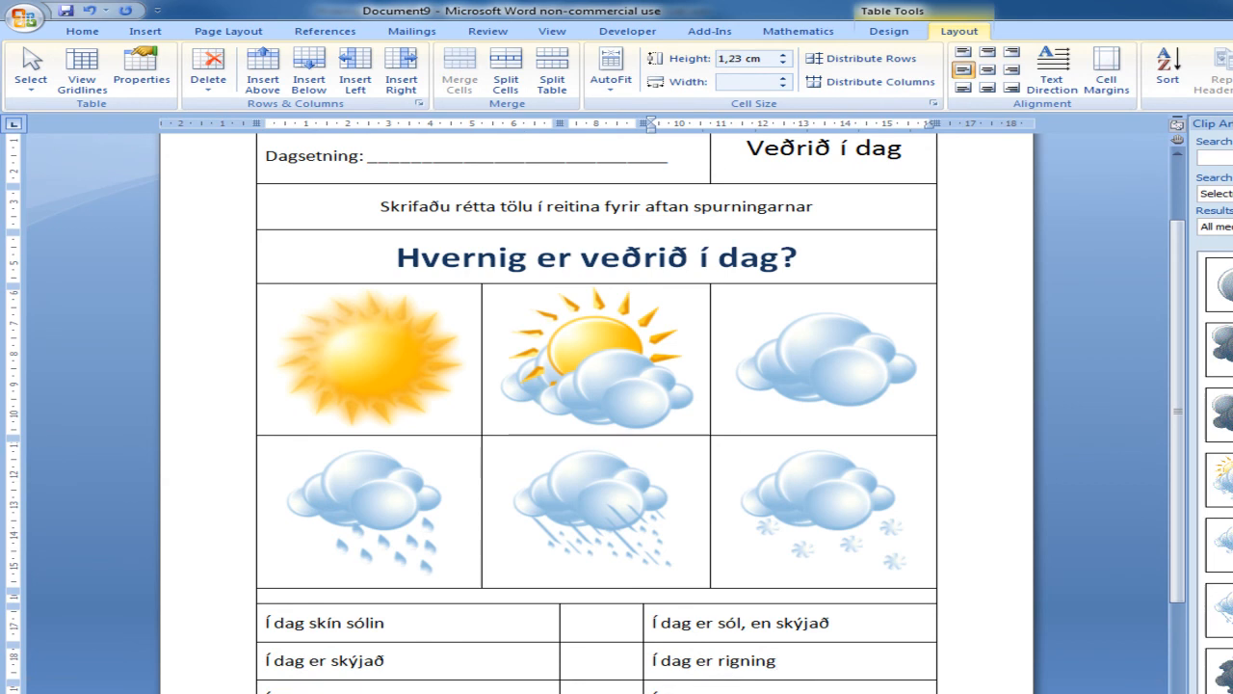
pyautogui.scroll(-3, 977, 631)
pyautogui.click(824, 468)
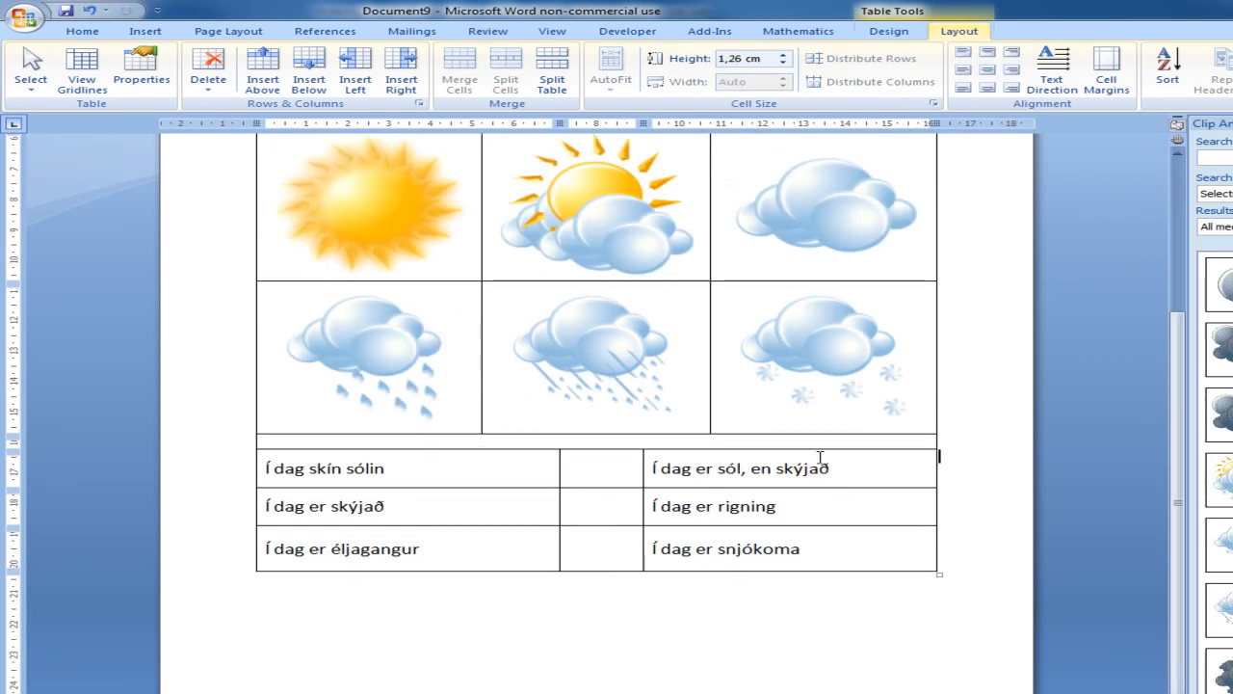
# Step: Close the Clip Art pane and look over the whole worksheet
pyautogui.scroll(5, 820, 457)
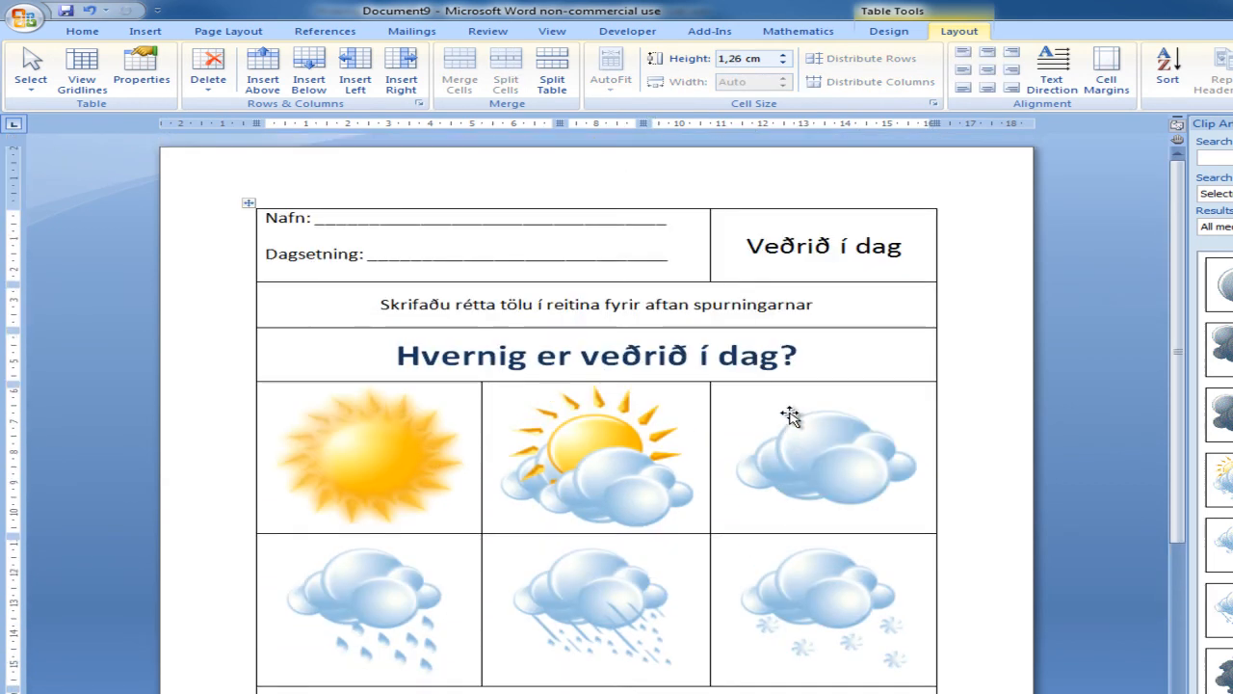
pyautogui.scroll(-5, 674, 418)
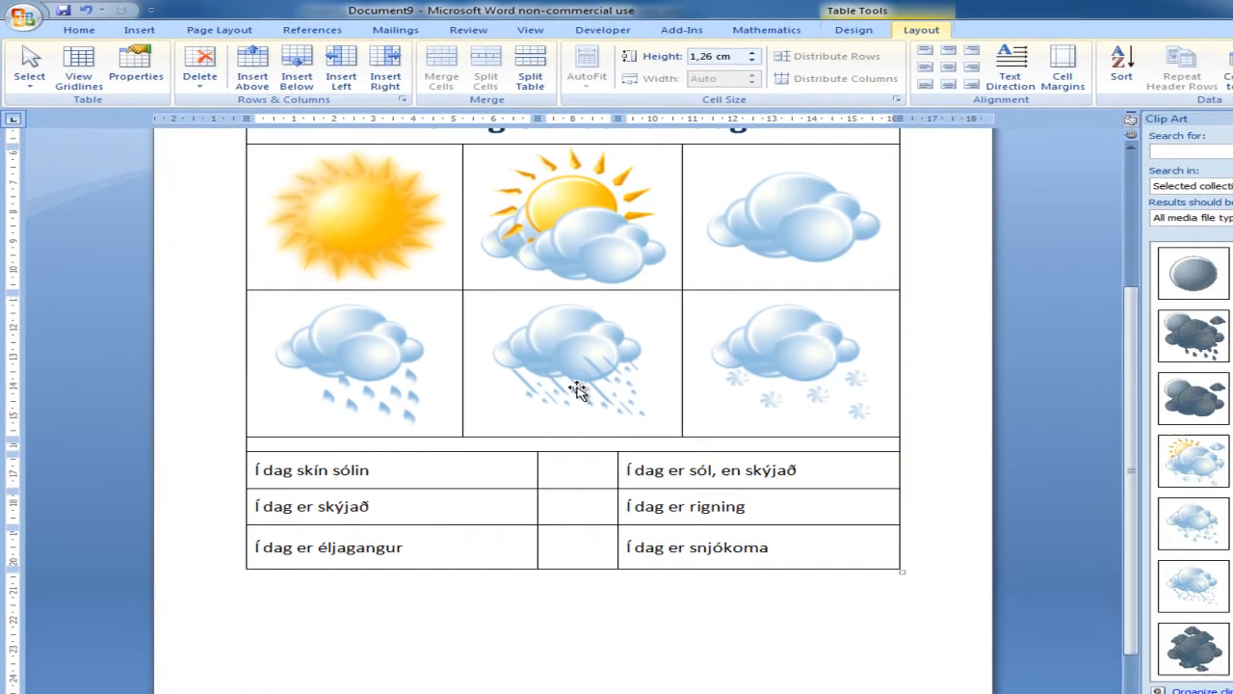
pyautogui.scroll(2, 603, 408)
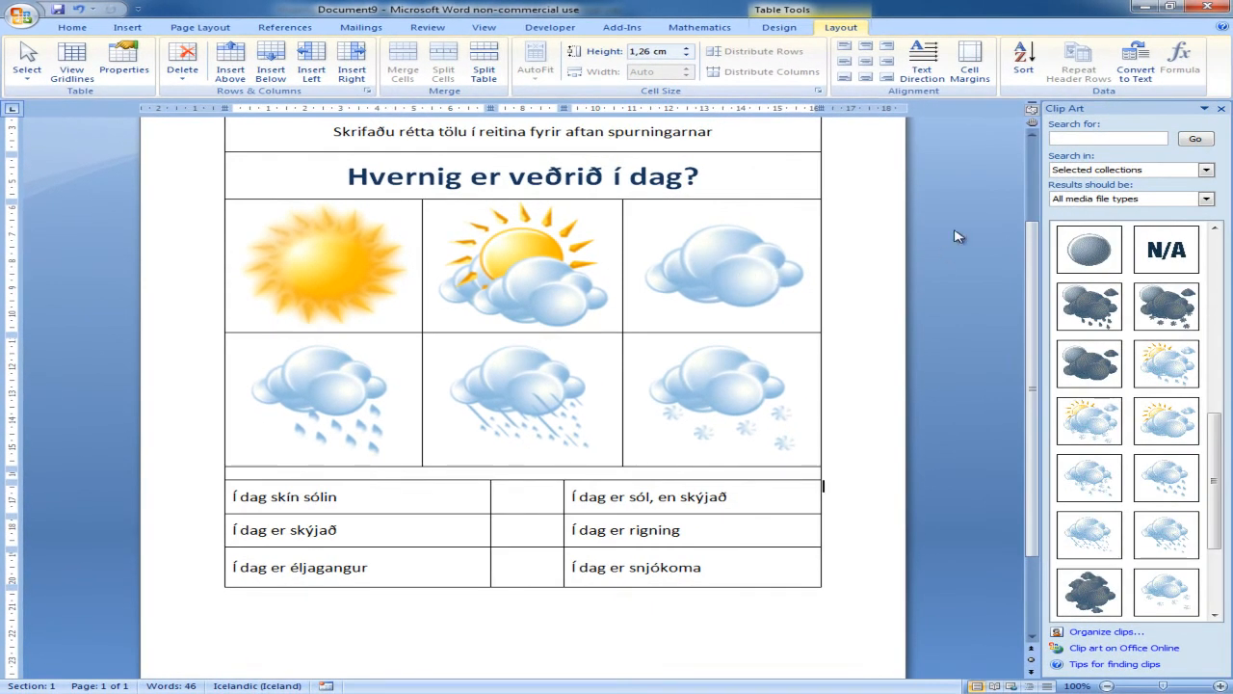
pyautogui.click(1221, 108)
pyautogui.scroll(3, 715, 343)
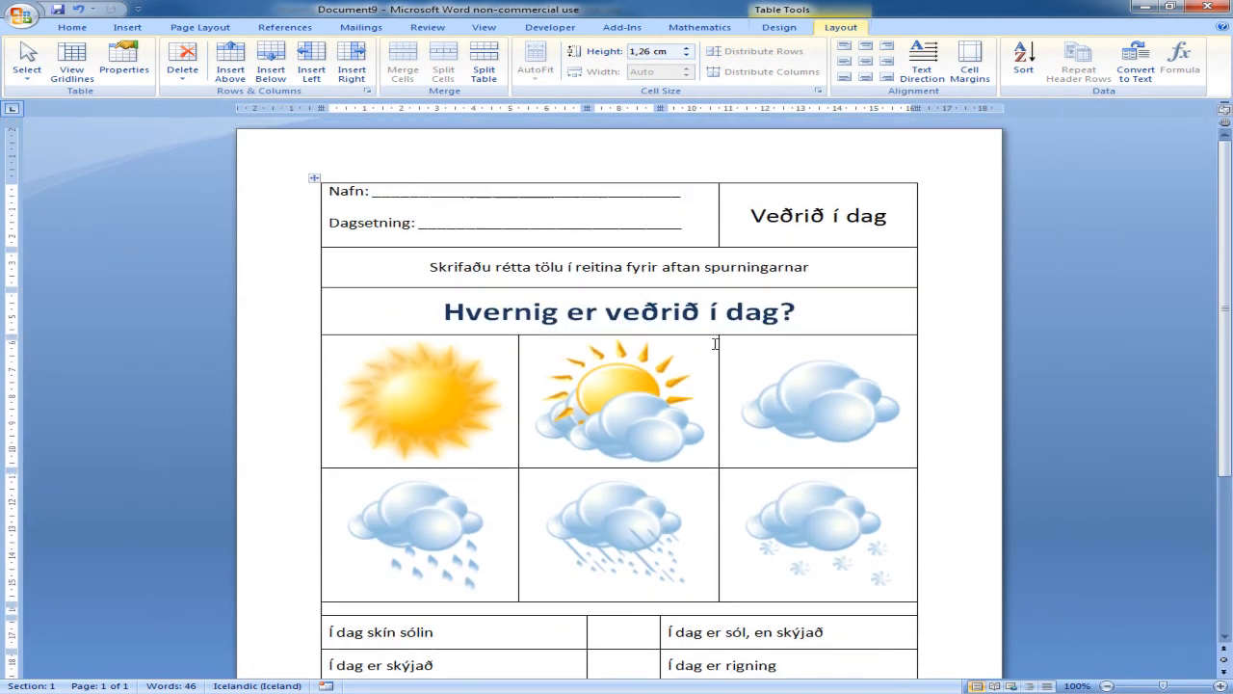
pyautogui.scroll(-5, 590, 379)
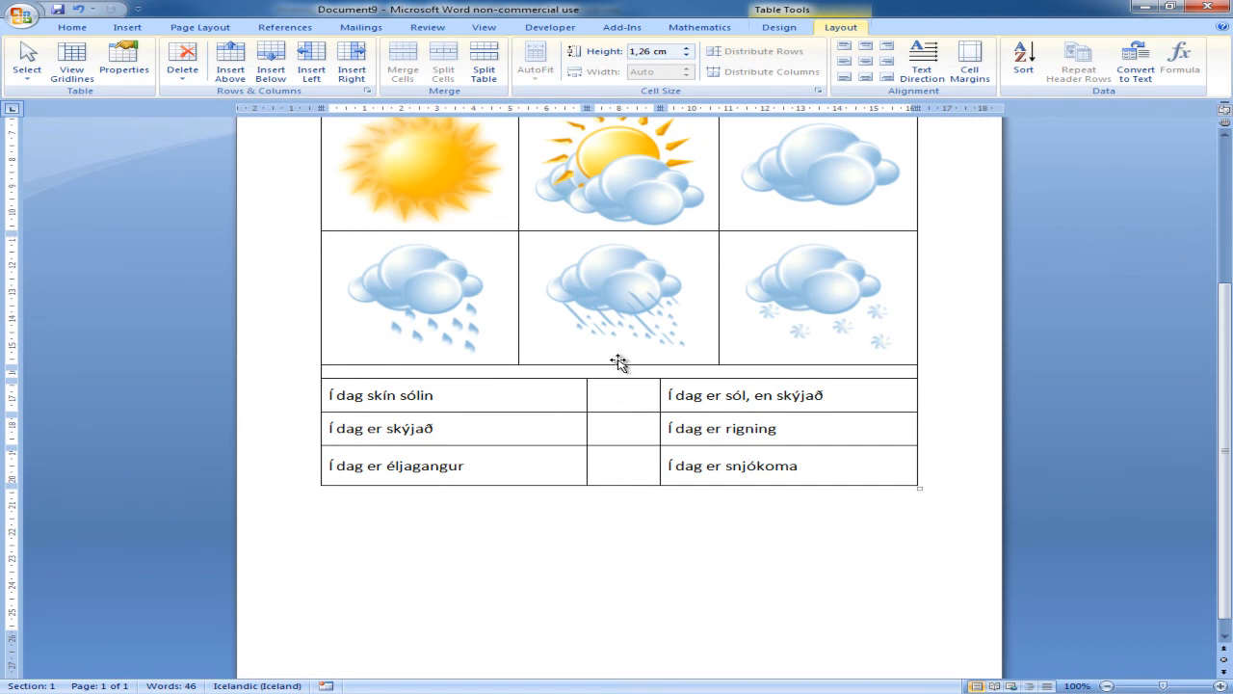
pyautogui.scroll(4, 617, 365)
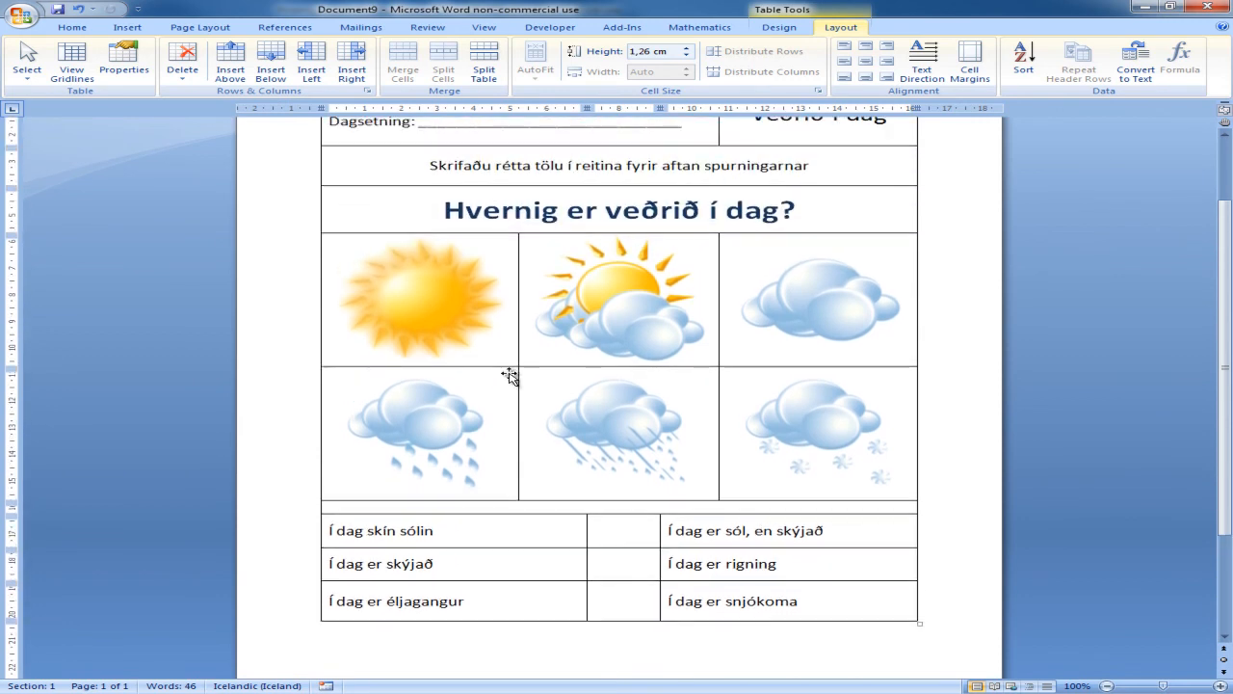
# Step: Draw a small rounded rectangle in the upper-right corner of the sun picture's cell and adjust its position
pyautogui.click(131, 28)
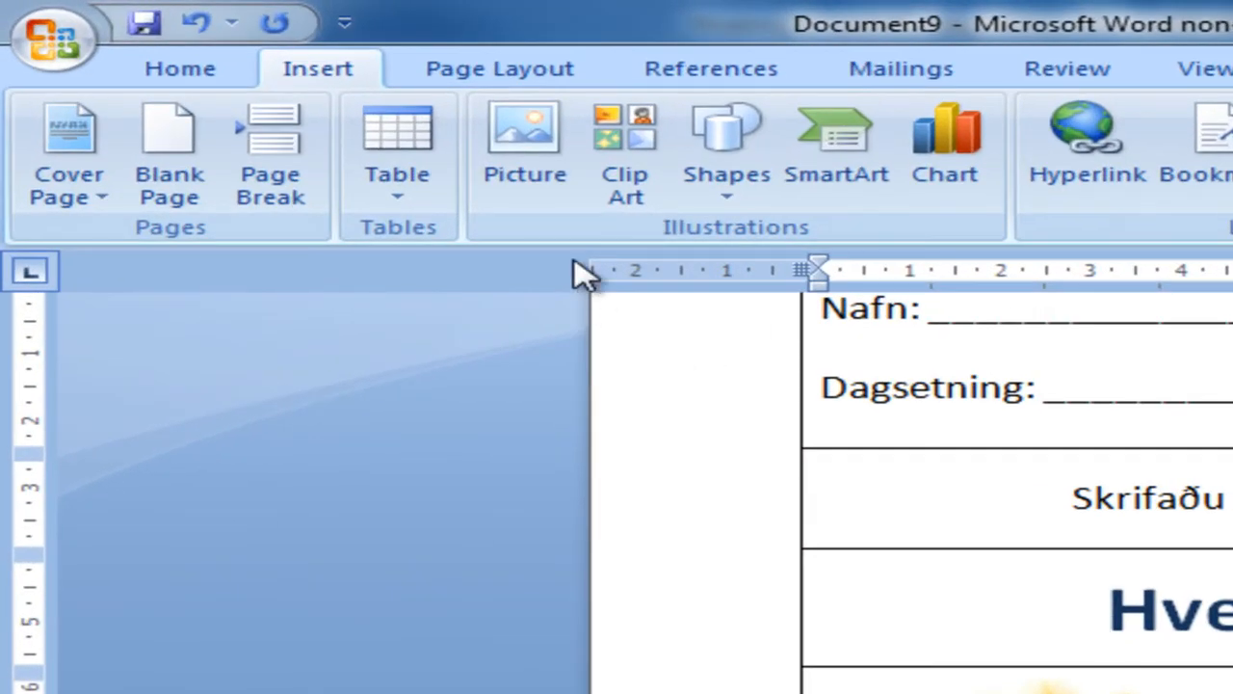
pyautogui.click(713, 202)
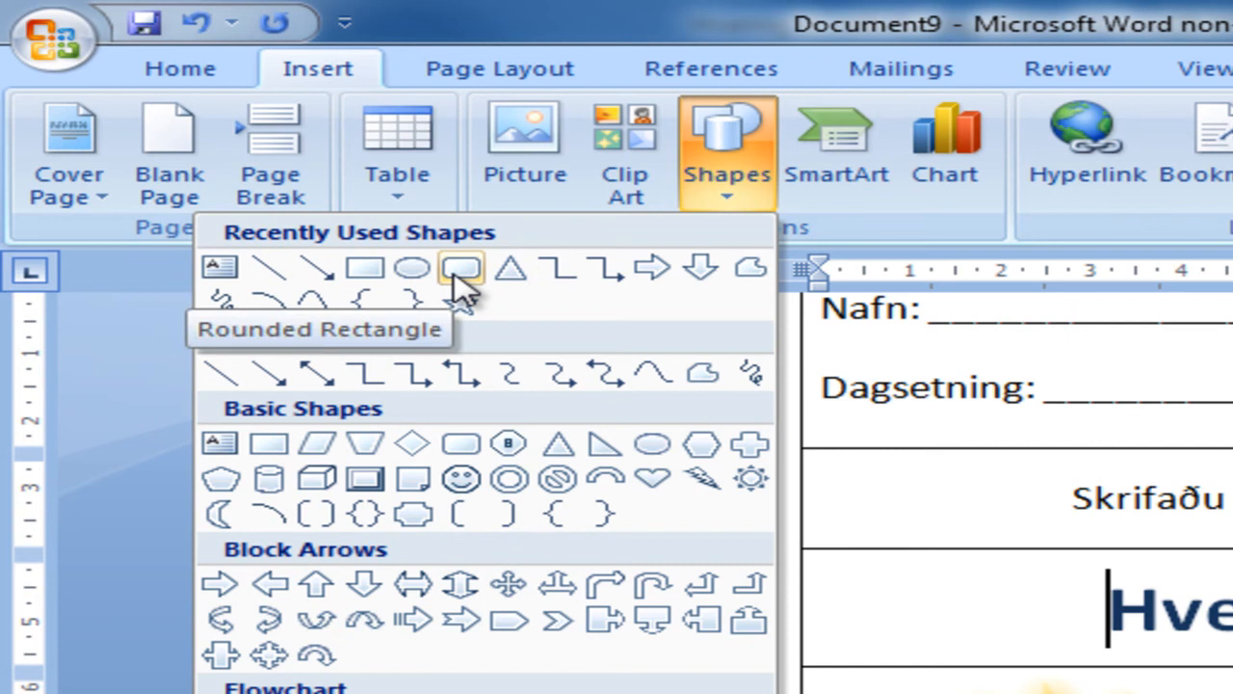
pyautogui.click(461, 271)
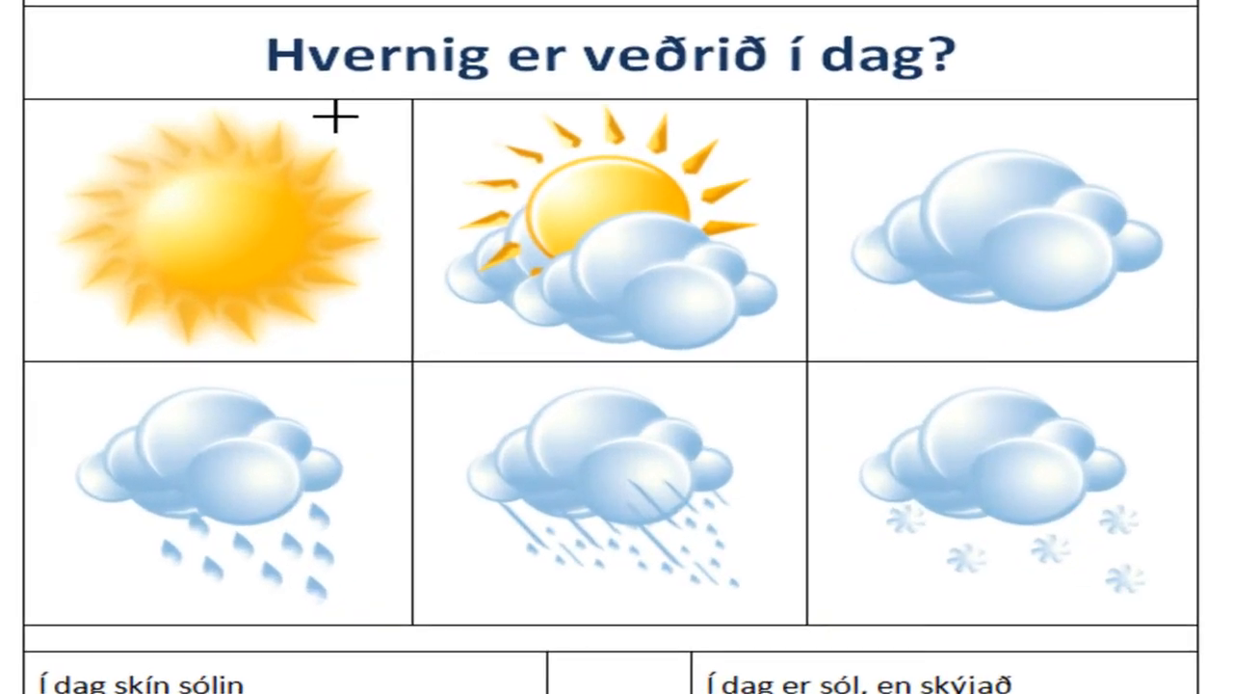
pyautogui.moveTo(440, 233); pyautogui.dragTo(480, 261)
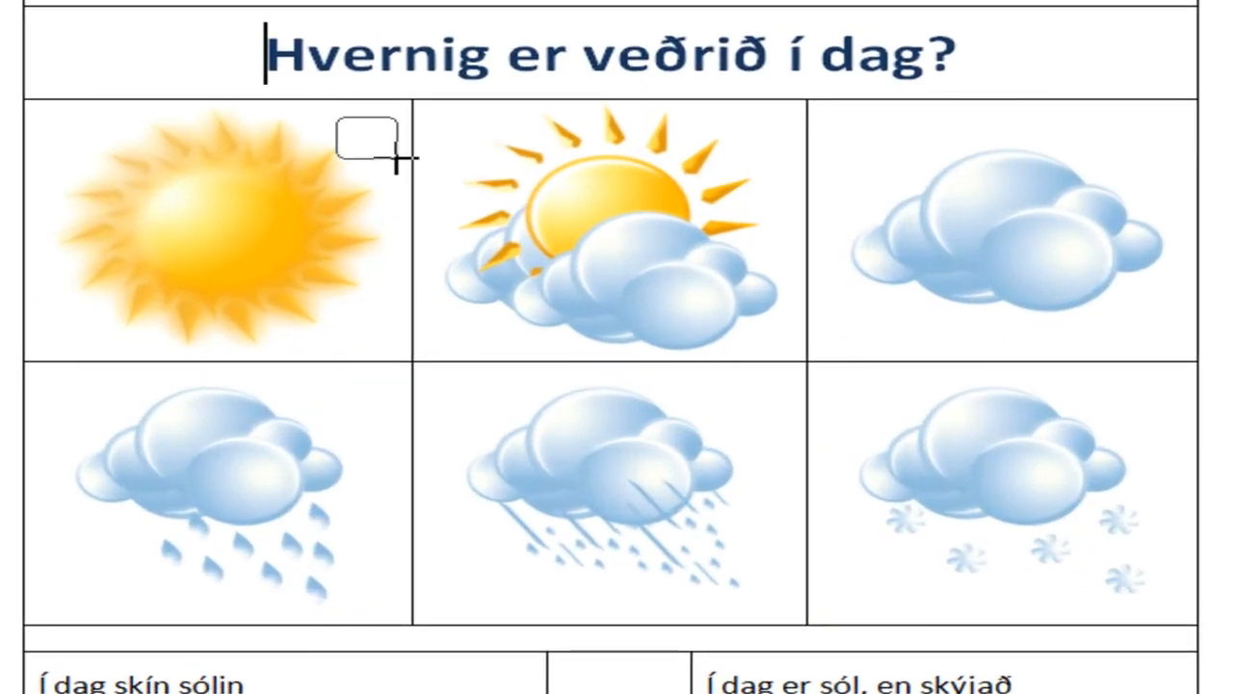
pyautogui.moveTo(396, 157)
pyautogui.mouseDown()
pyautogui.moveTo(412, 159)
pyautogui.moveTo(341, 136)
pyautogui.mouseUp()
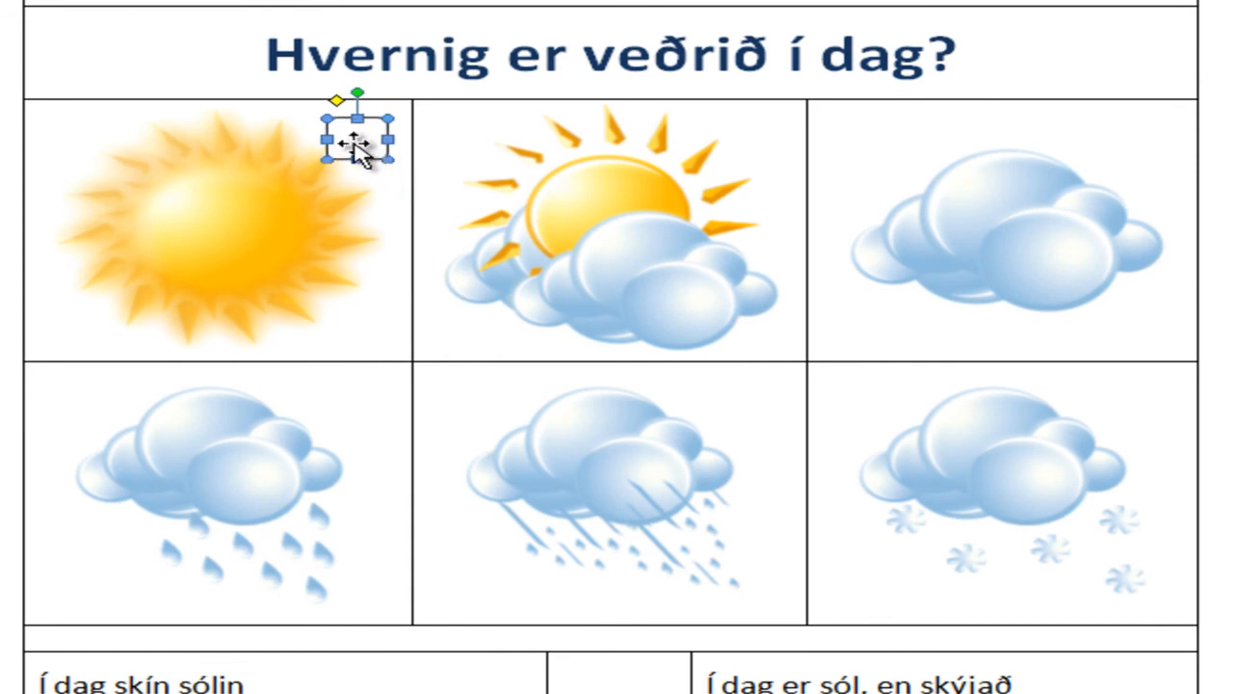
# Step: Add the number 1 as text inside the rounded rectangle on the sun picture
pyautogui.rightClick(354, 149)
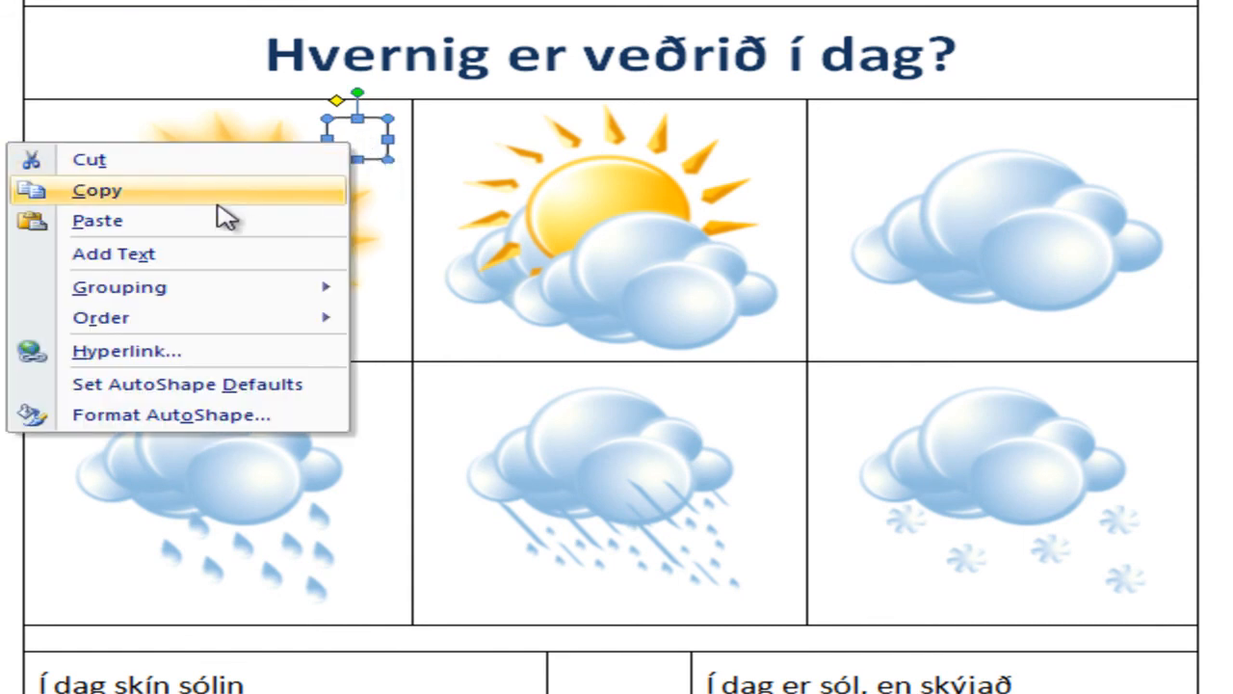
pyautogui.click(183, 254)
pyautogui.write('1')
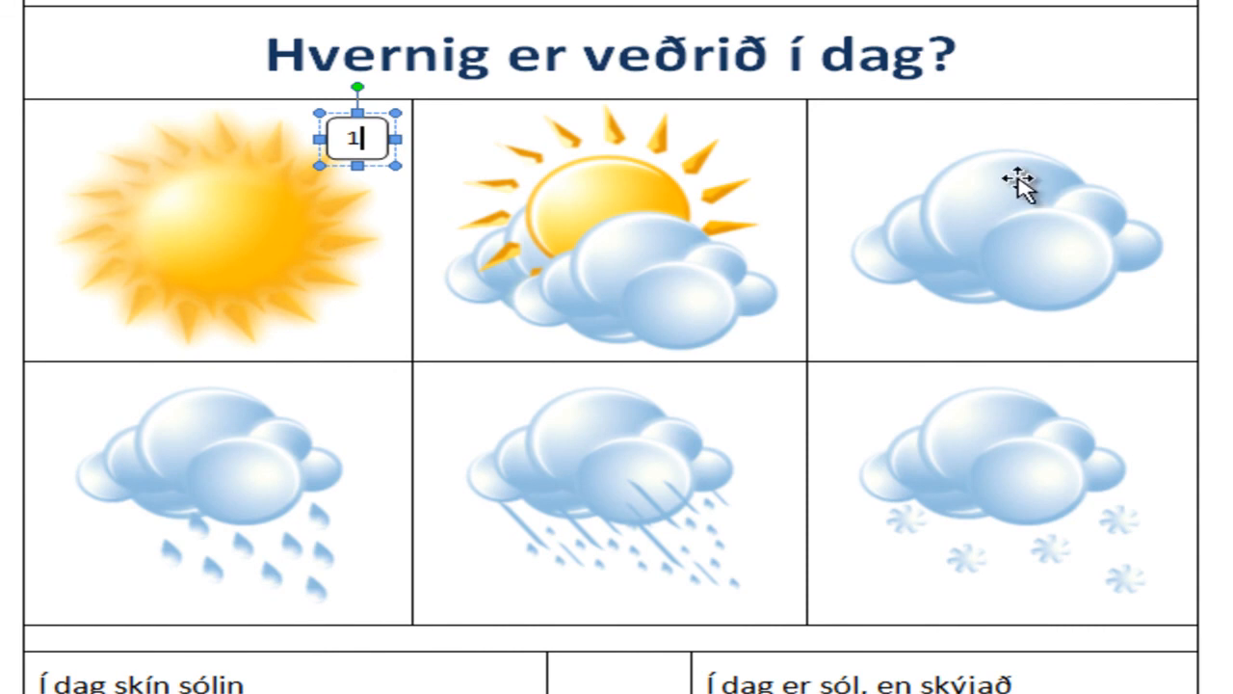
pyautogui.click(1226, 159)
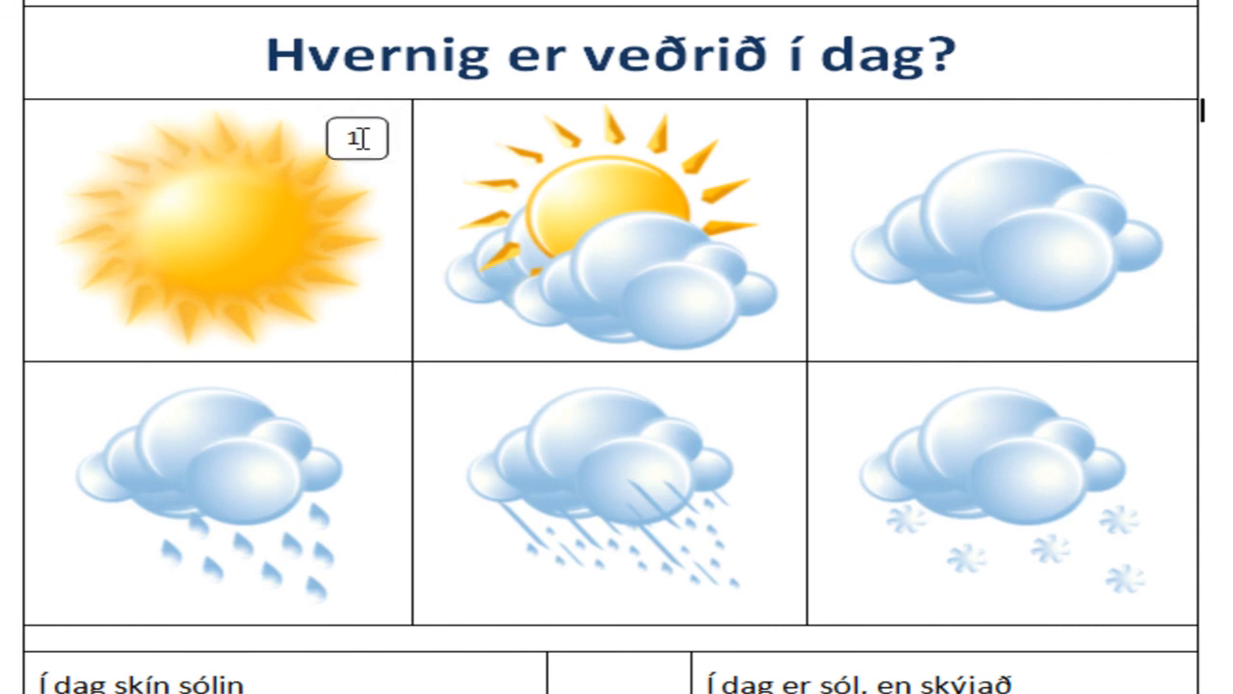
# Step: Copy the numbered rounded rectangle to the upper-right corners of the second and third picture cells in the first picture row
pyautogui.moveTo(367, 135); pyautogui.dragTo(345, 138)
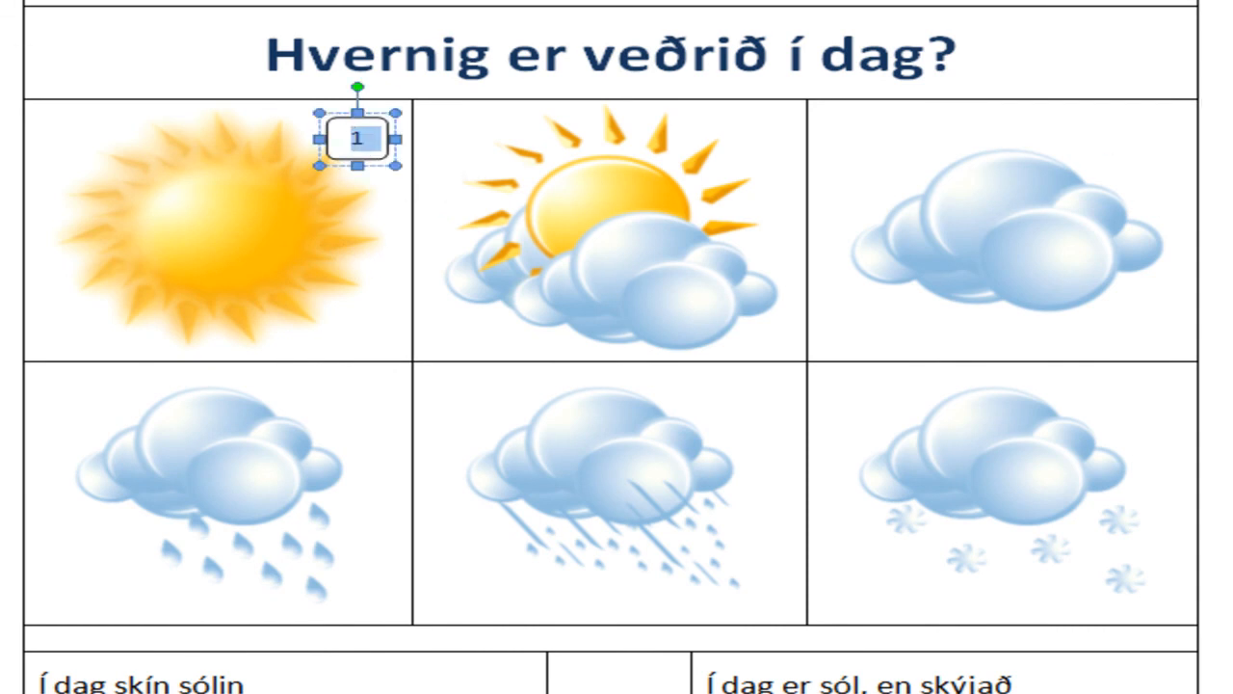
pyautogui.click(370, 182)
pyautogui.click(370, 159)
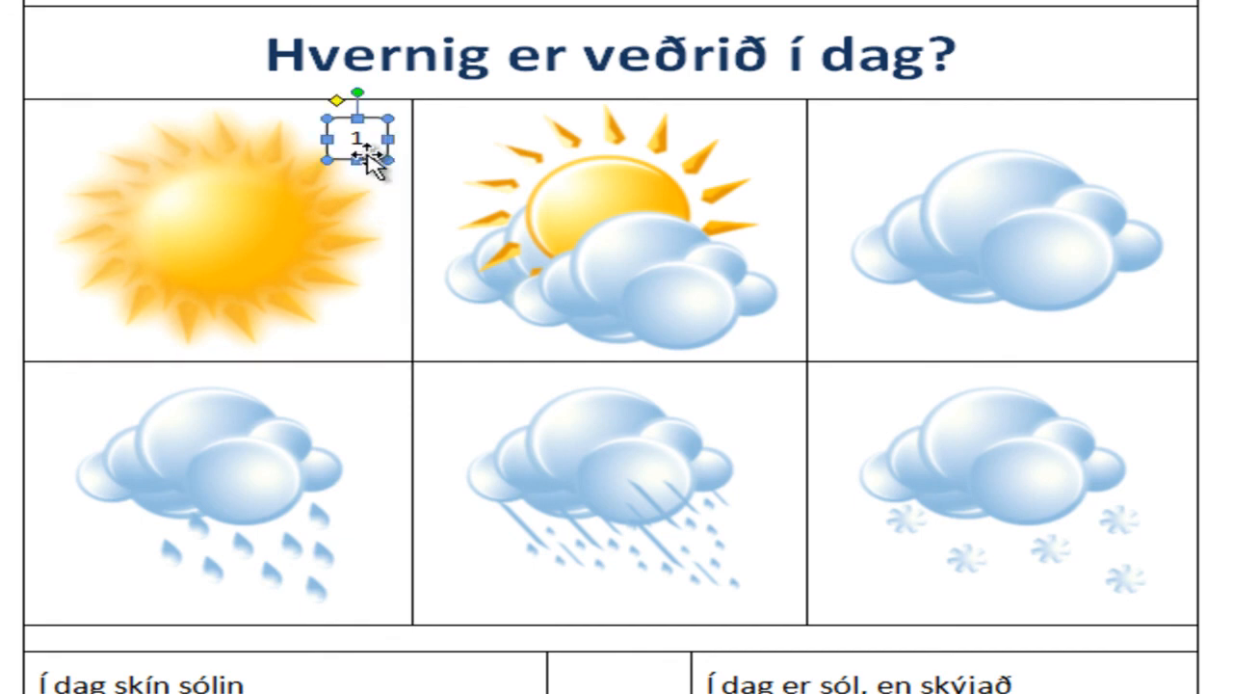
pyautogui.moveTo(374, 154); pyautogui.dragTo(1152, 184)
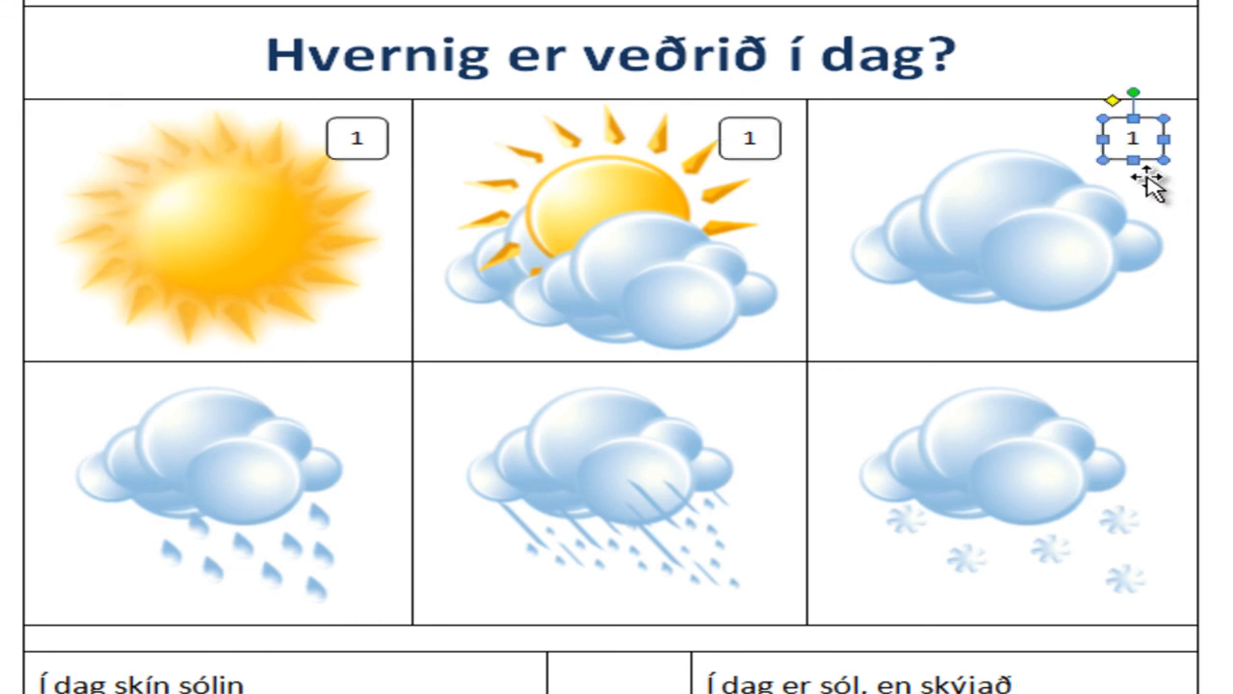